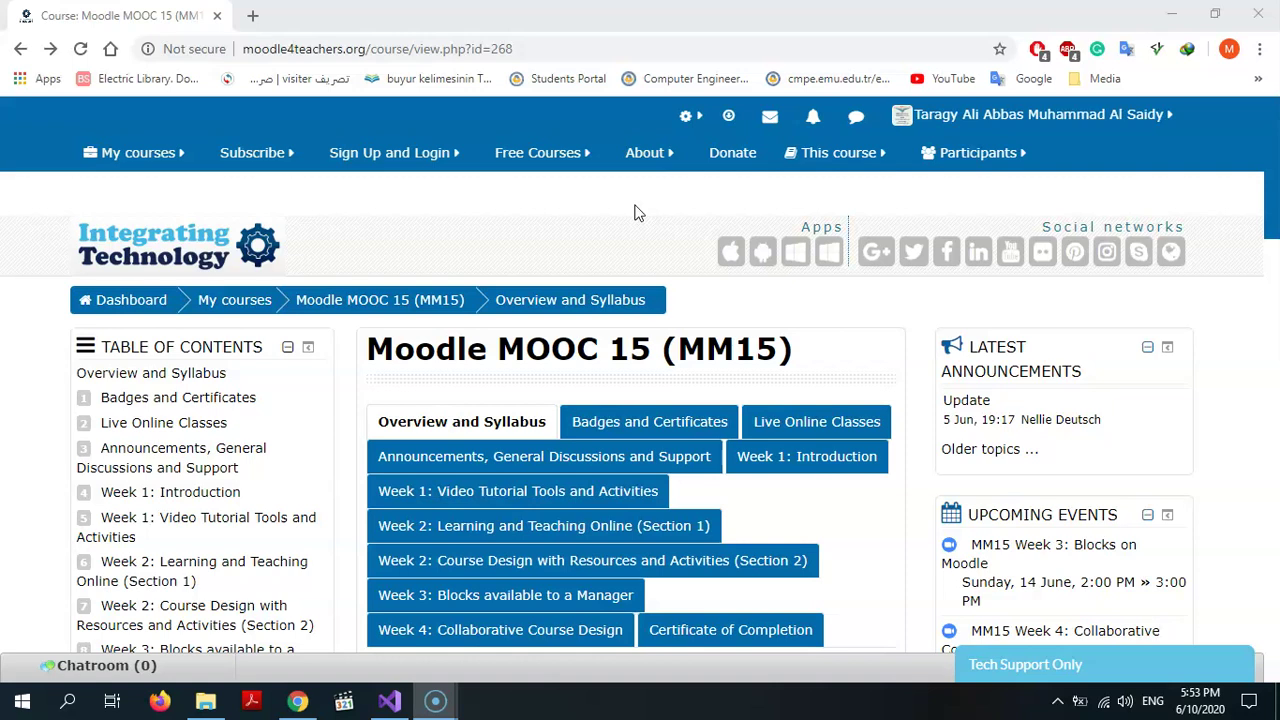
Step: Open your own profile page from the user menu at top right
click(1065, 114)
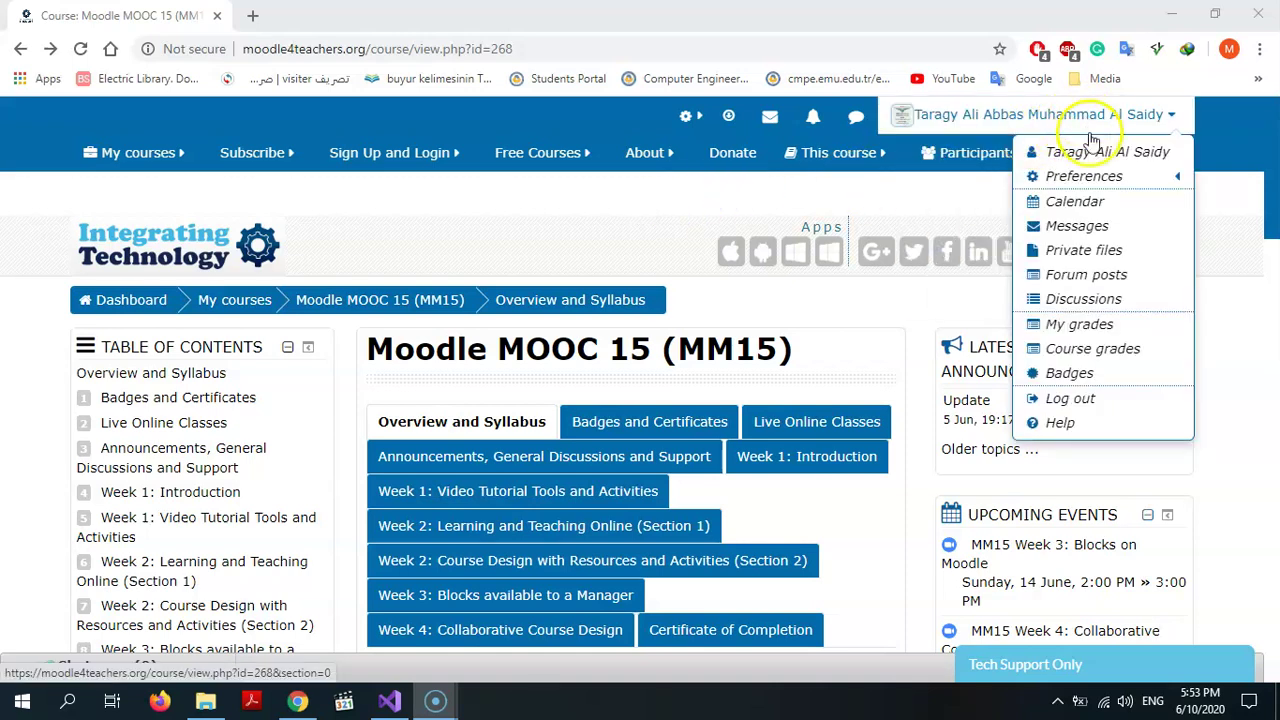
click(1093, 152)
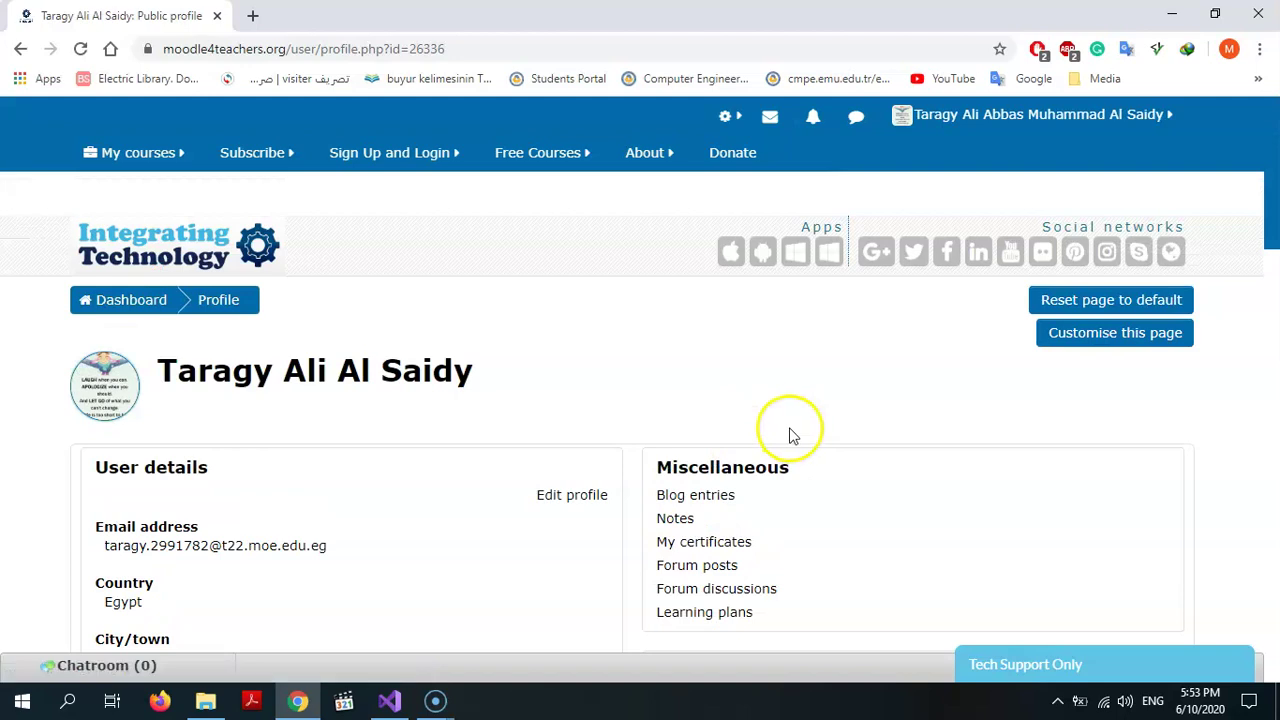
Step: Open Blog entries from the profile and look through the posts already there
click(710, 498)
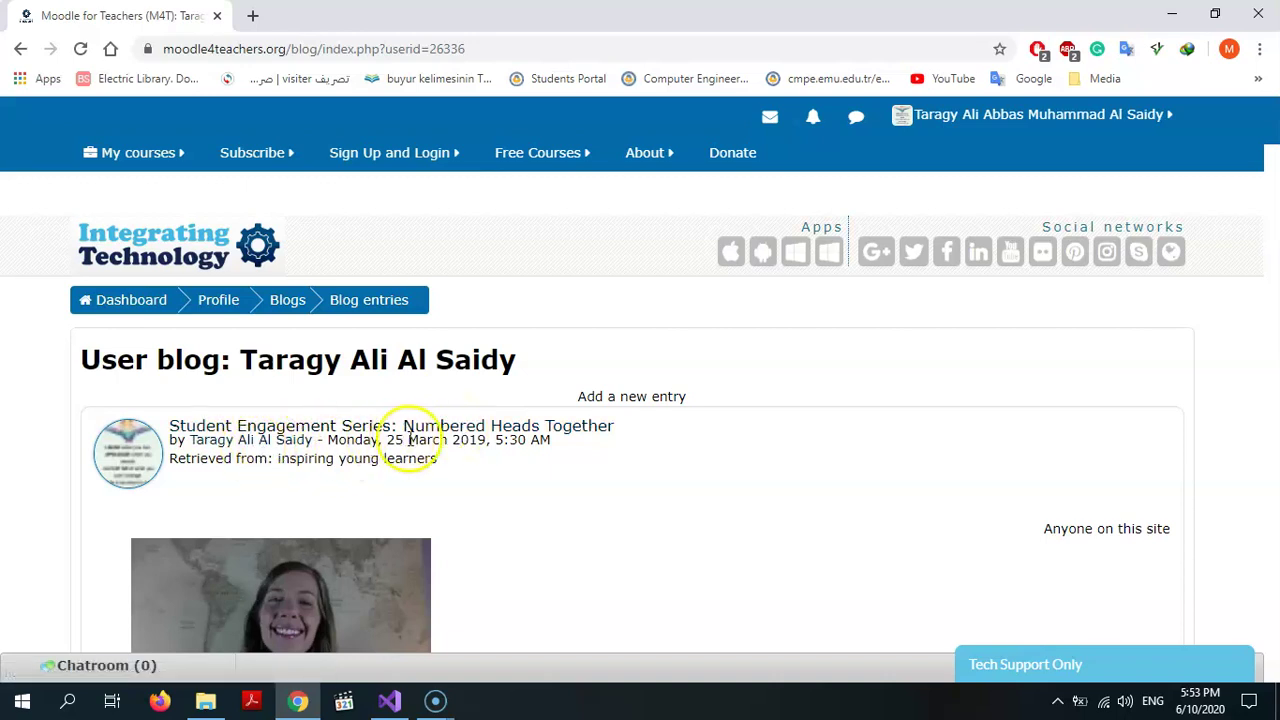
scroll(523, 440, down, 2)
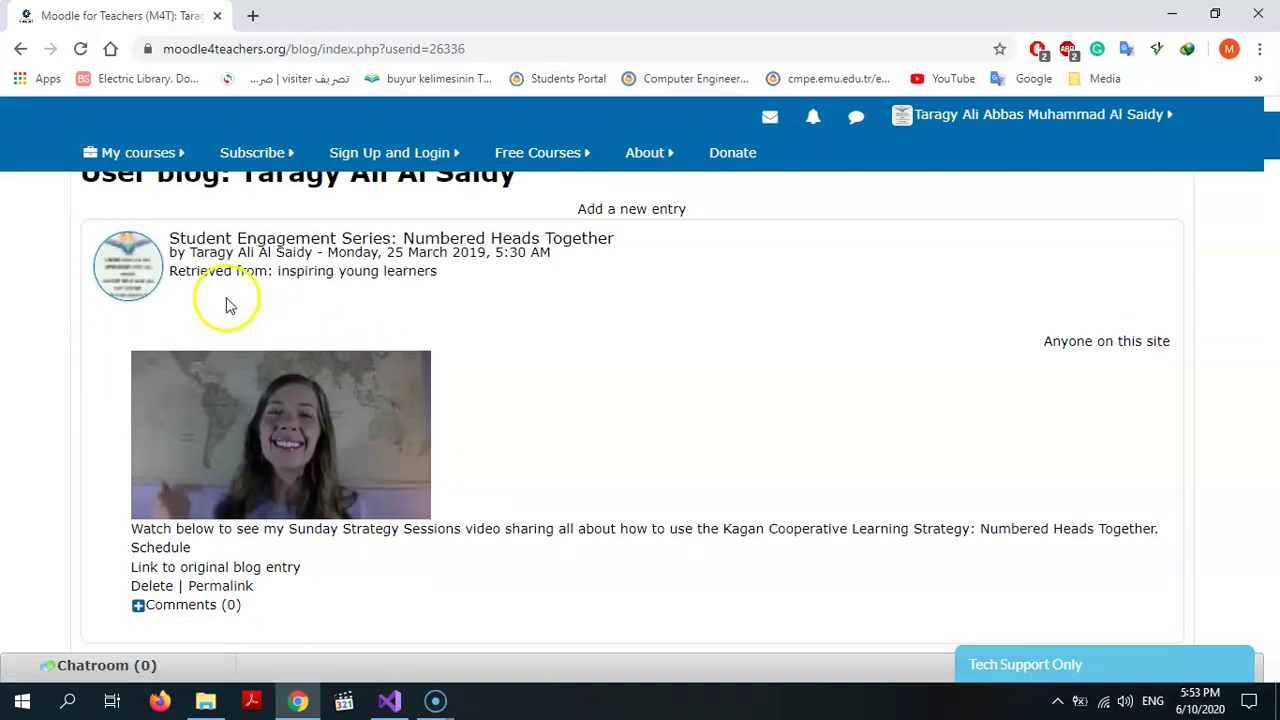
scroll(414, 288, down, 1)
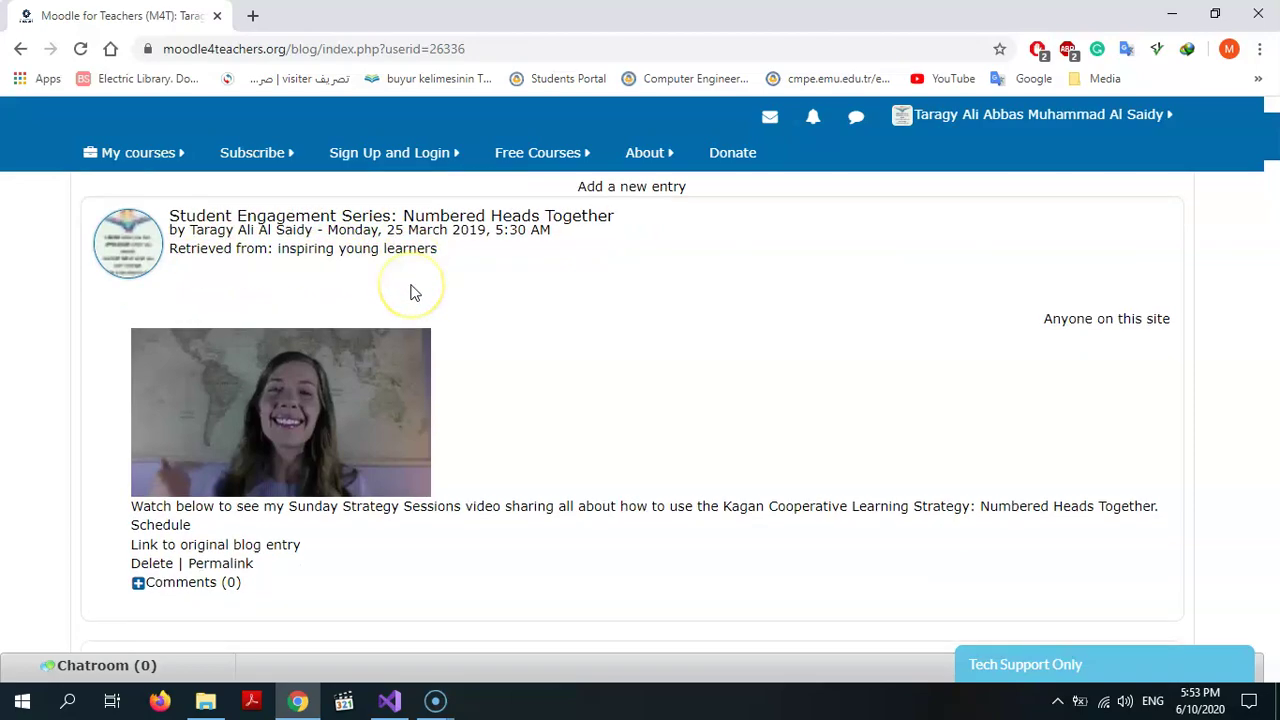
scroll(414, 289, down, 12)
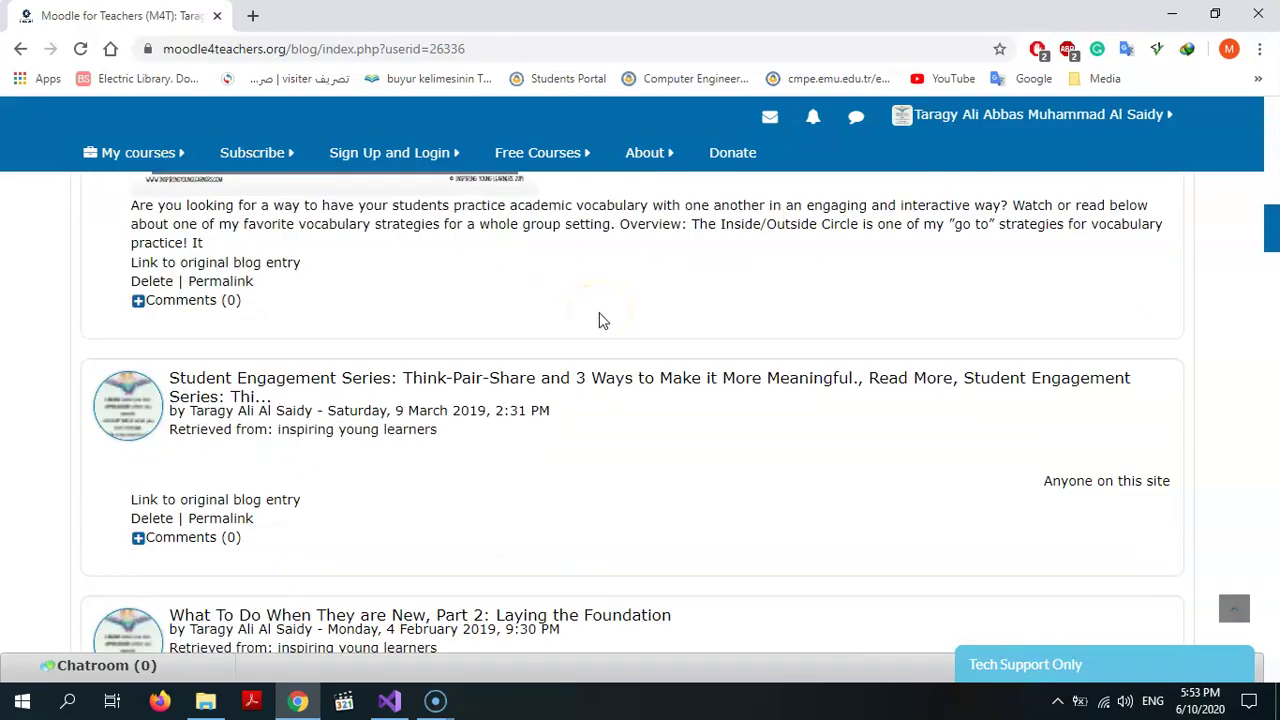
scroll(603, 320, down, 10)
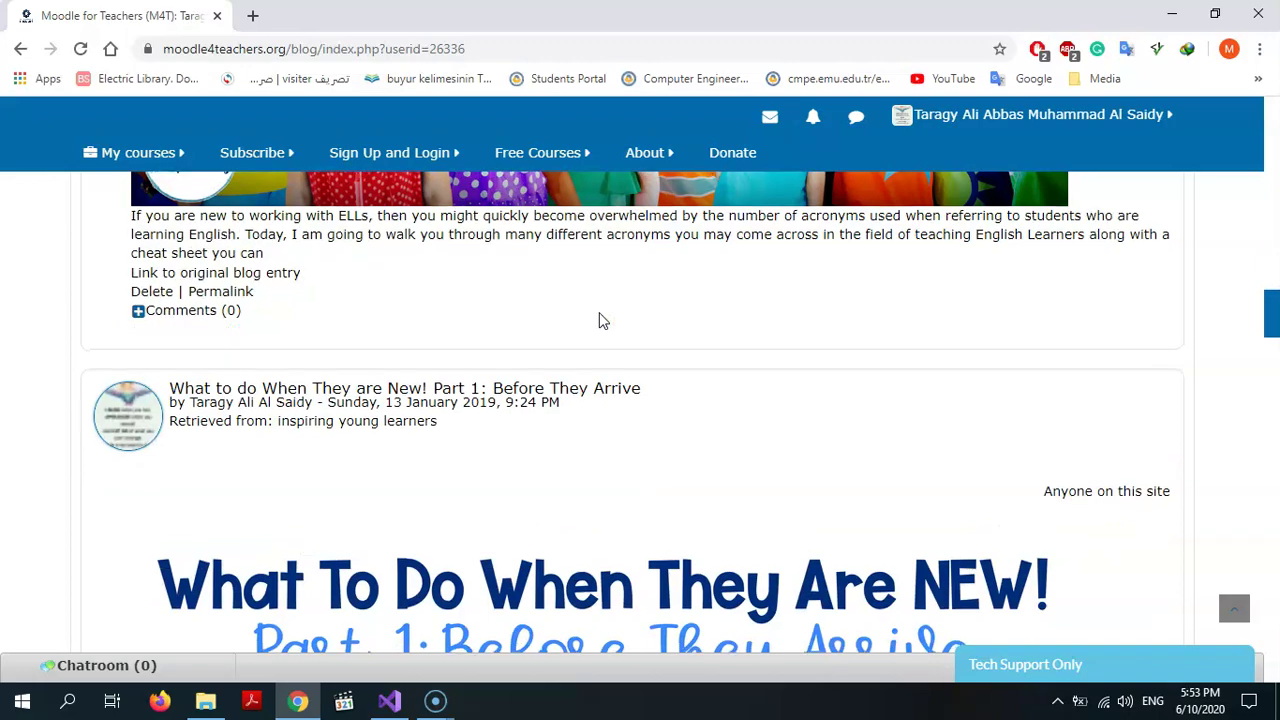
scroll(603, 320, down, 12)
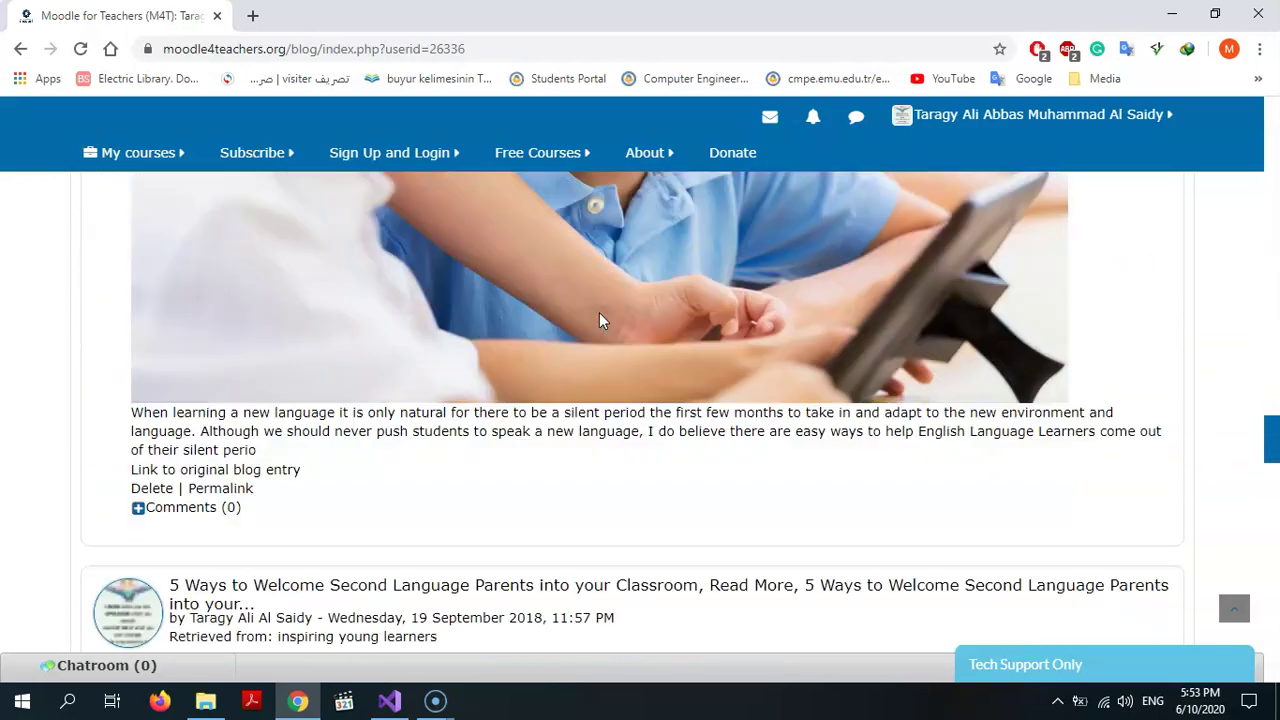
scroll(599, 320, down, 12)
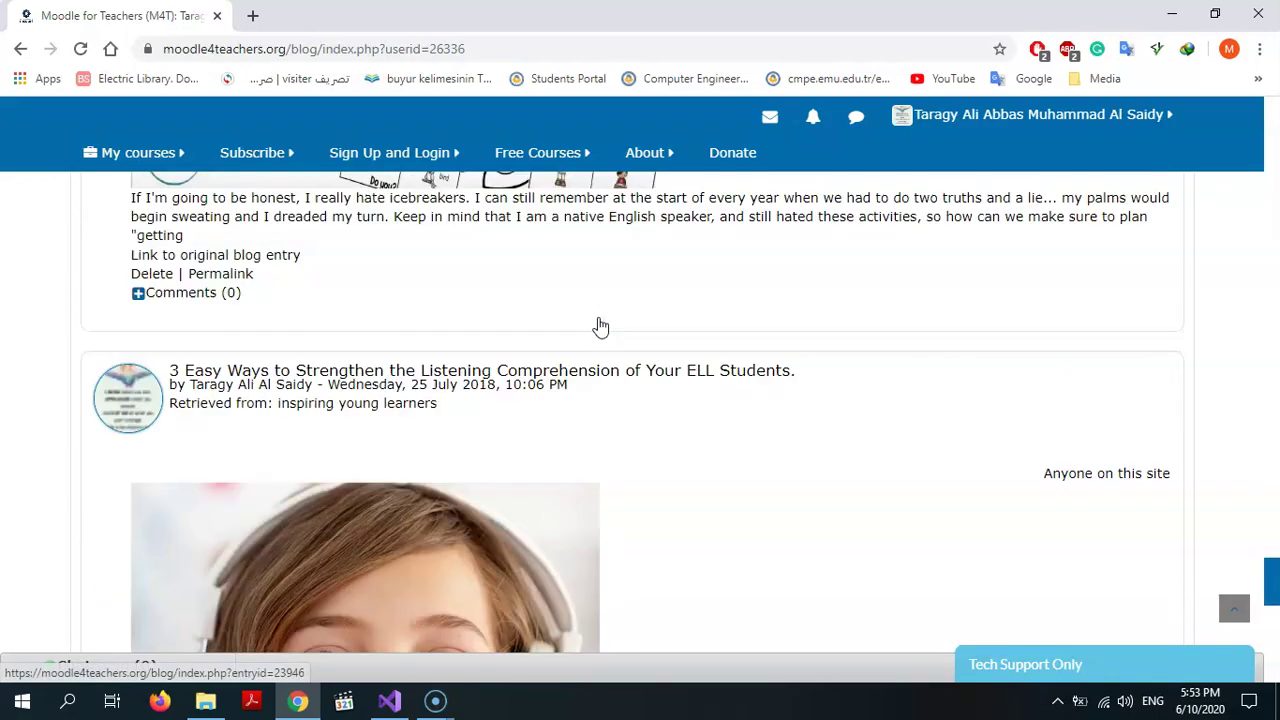
scroll(600, 327, down, 8)
scroll(620, 400, up, 3)
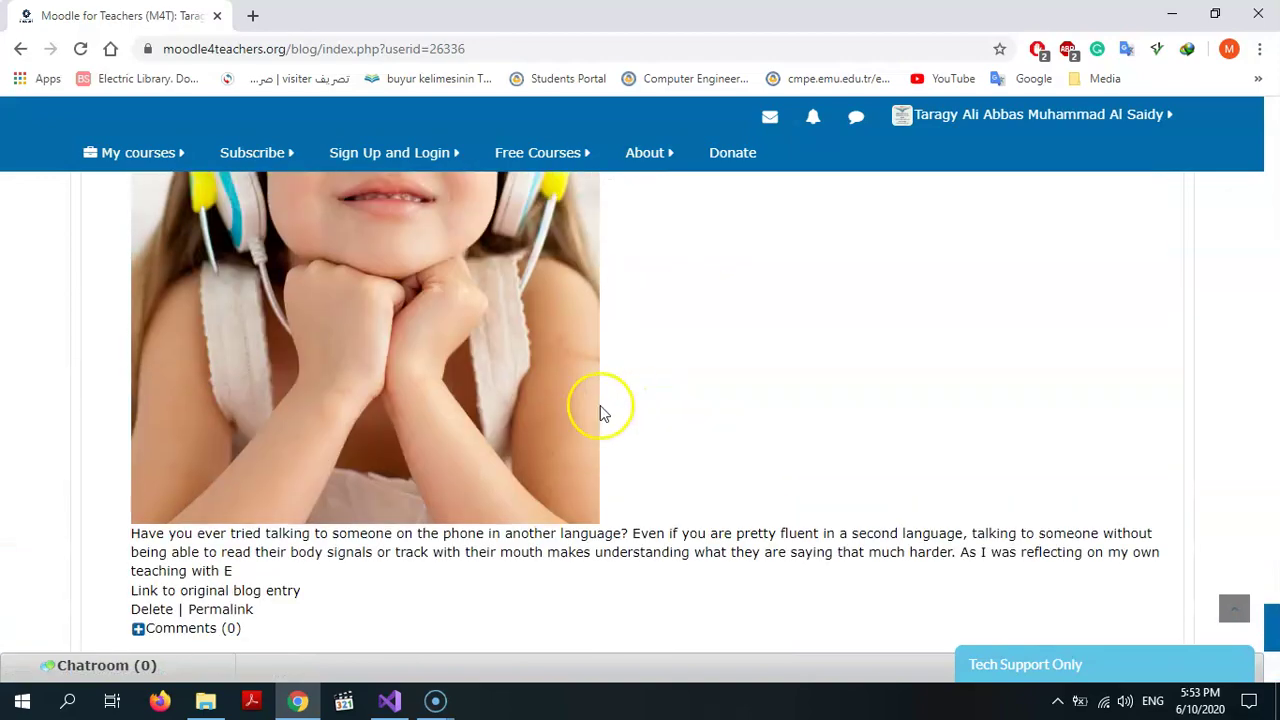
scroll(605, 405, up, 15)
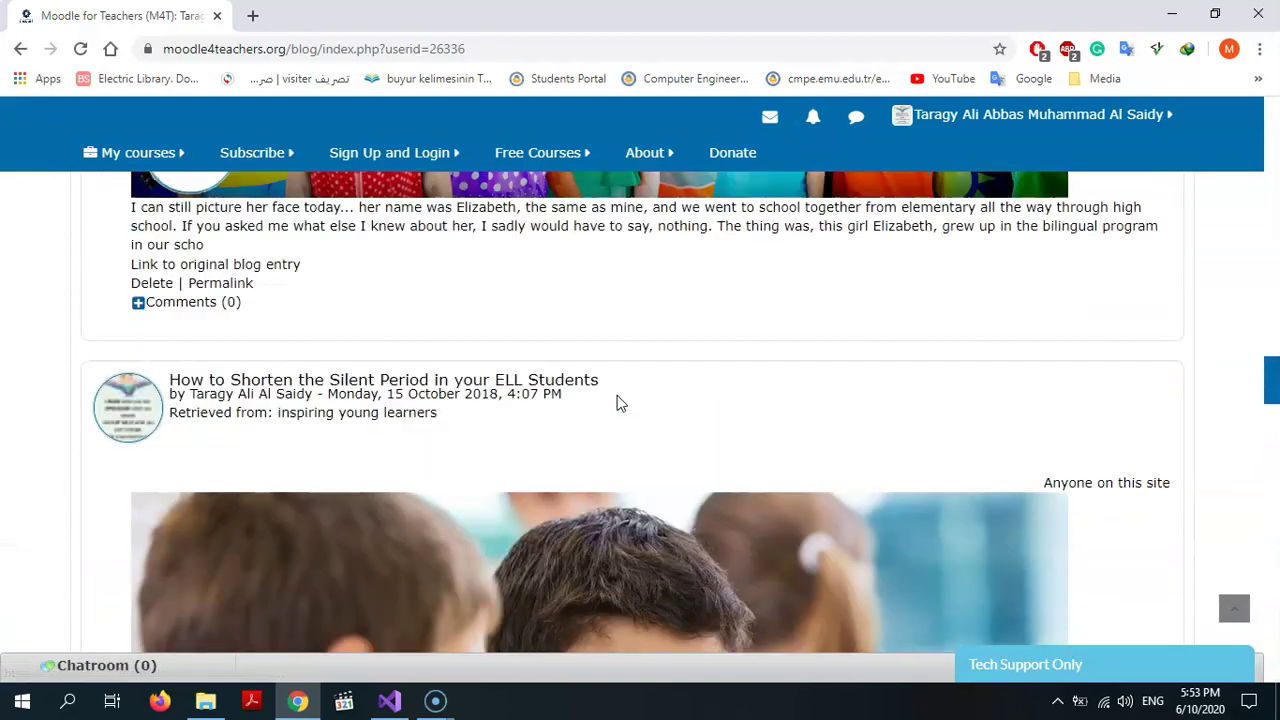
scroll(617, 403, up, 15)
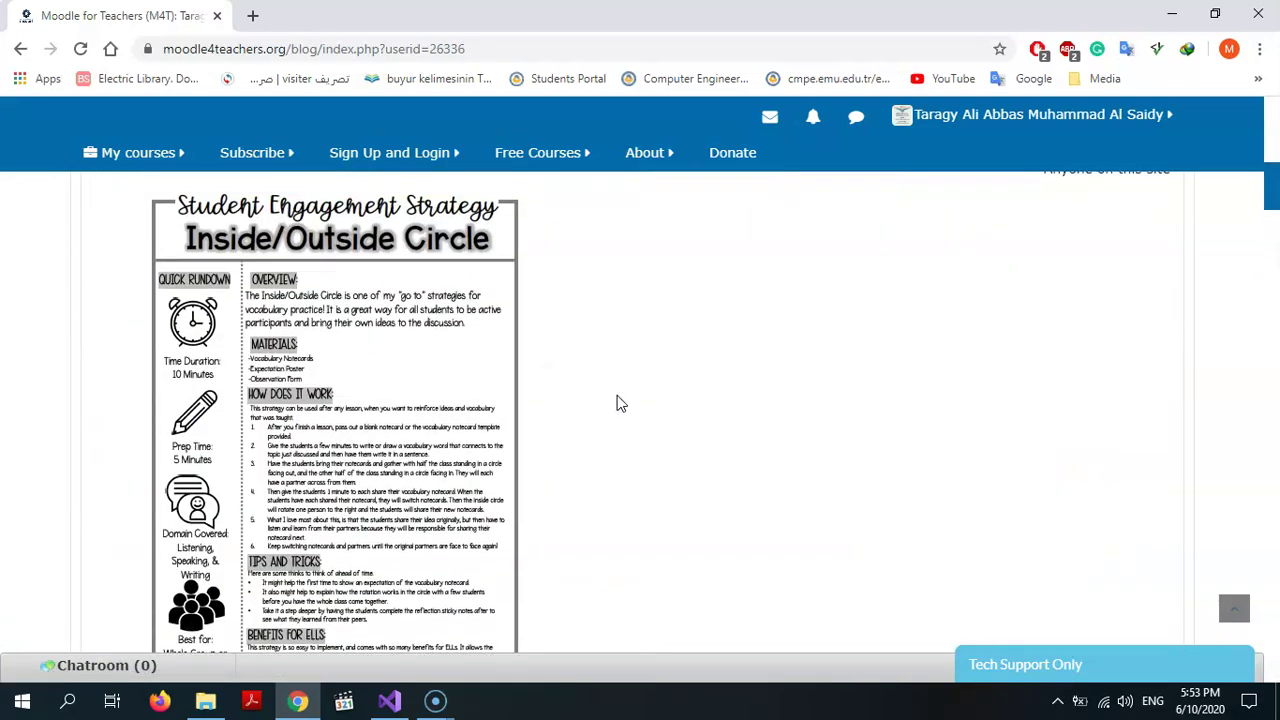
scroll(617, 403, up, 10)
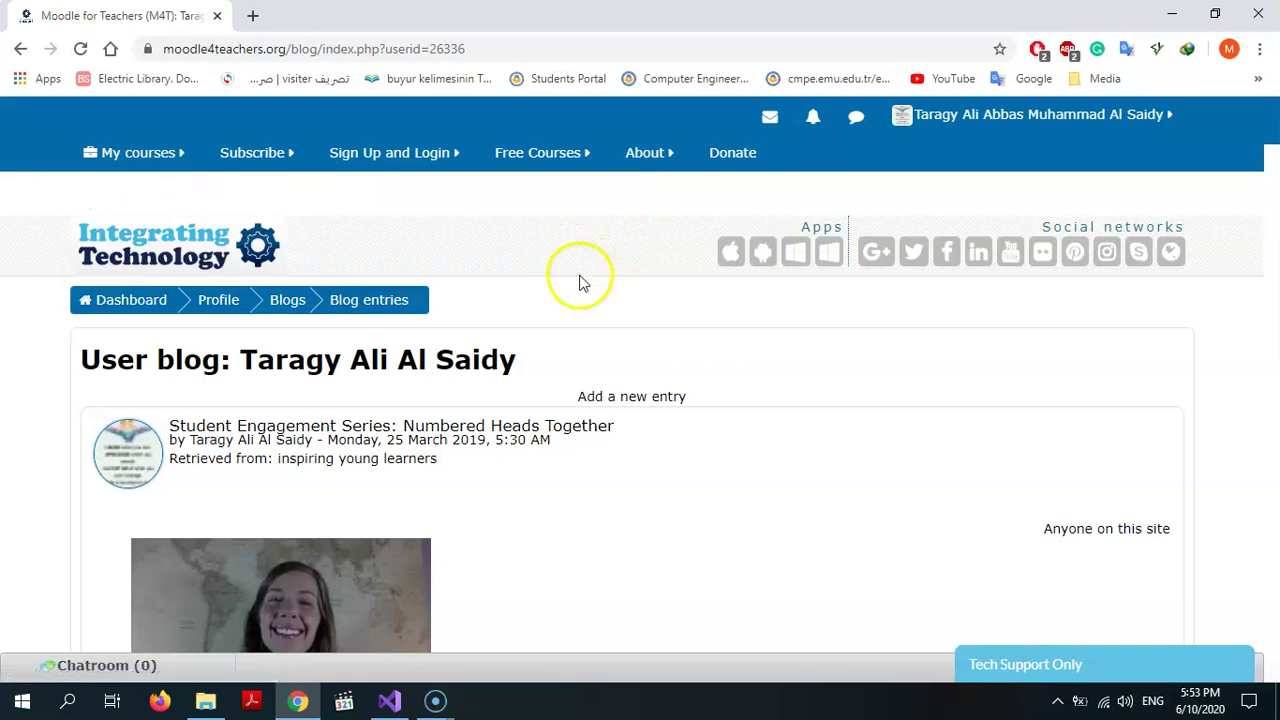
Step: Return to the MM15 course and choose 'Add an entry about this course' in the Blog menu
click(117, 303)
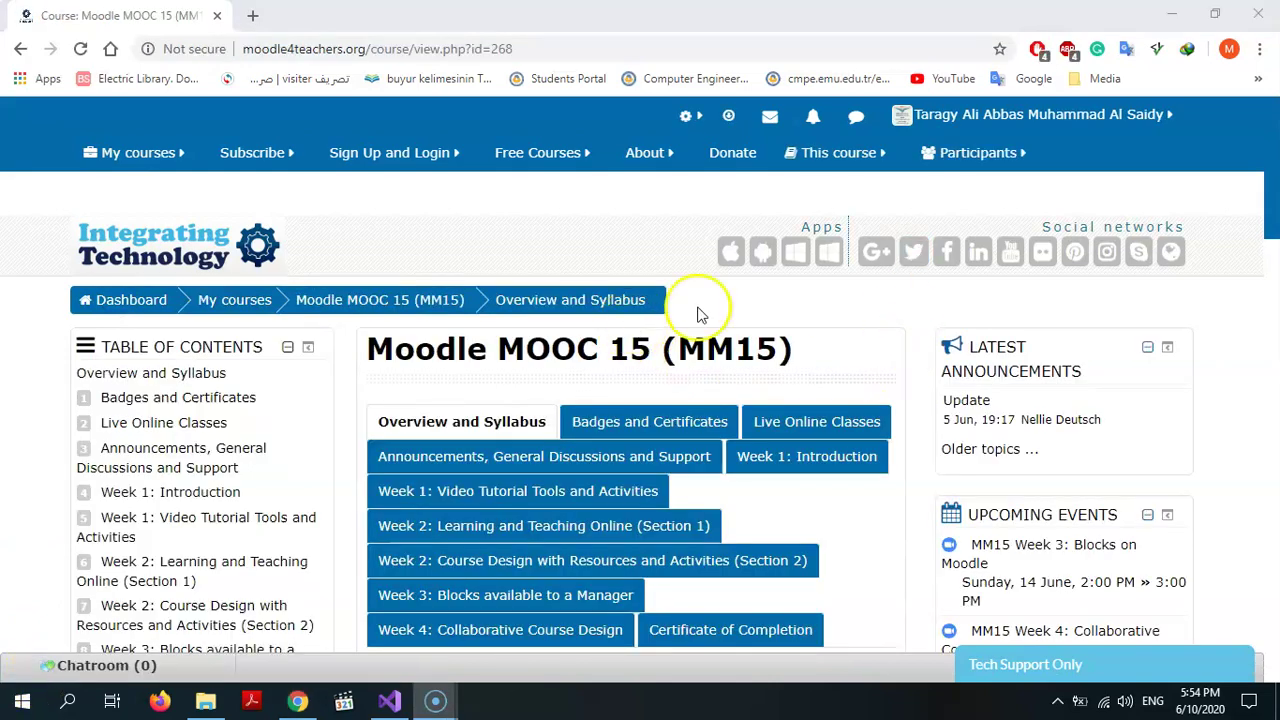
scroll(846, 328, down, 5)
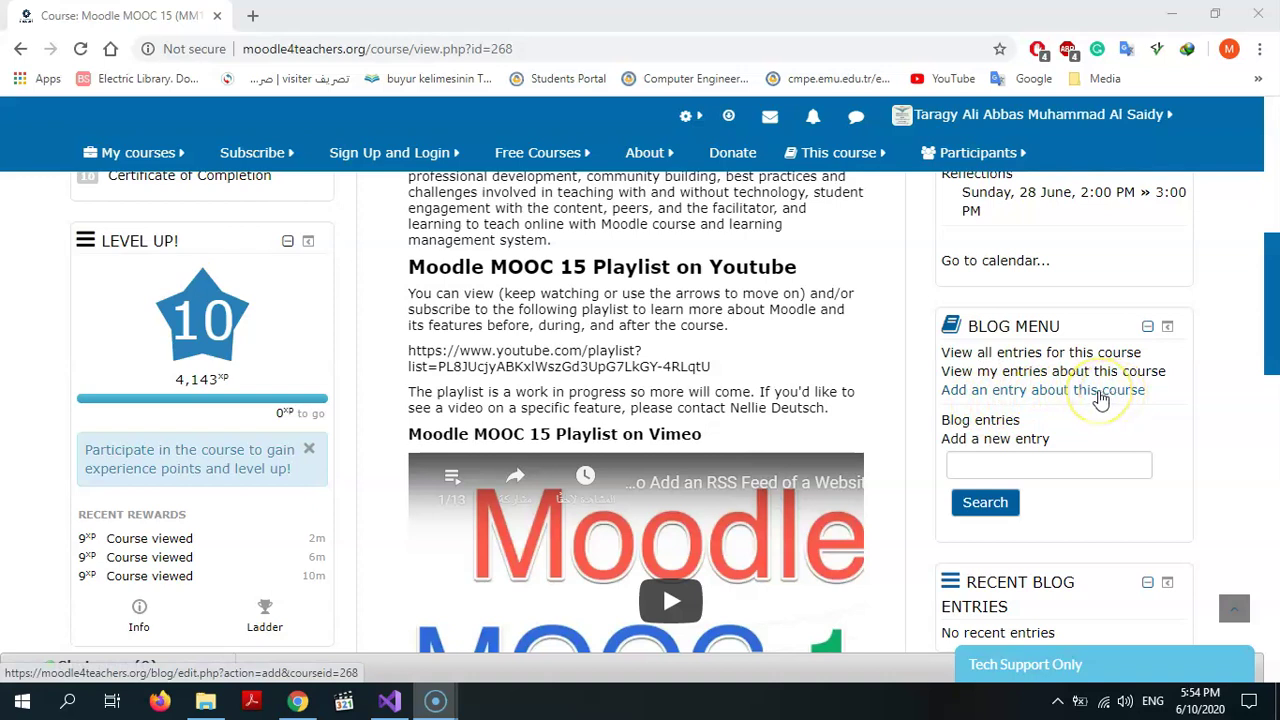
click(1100, 398)
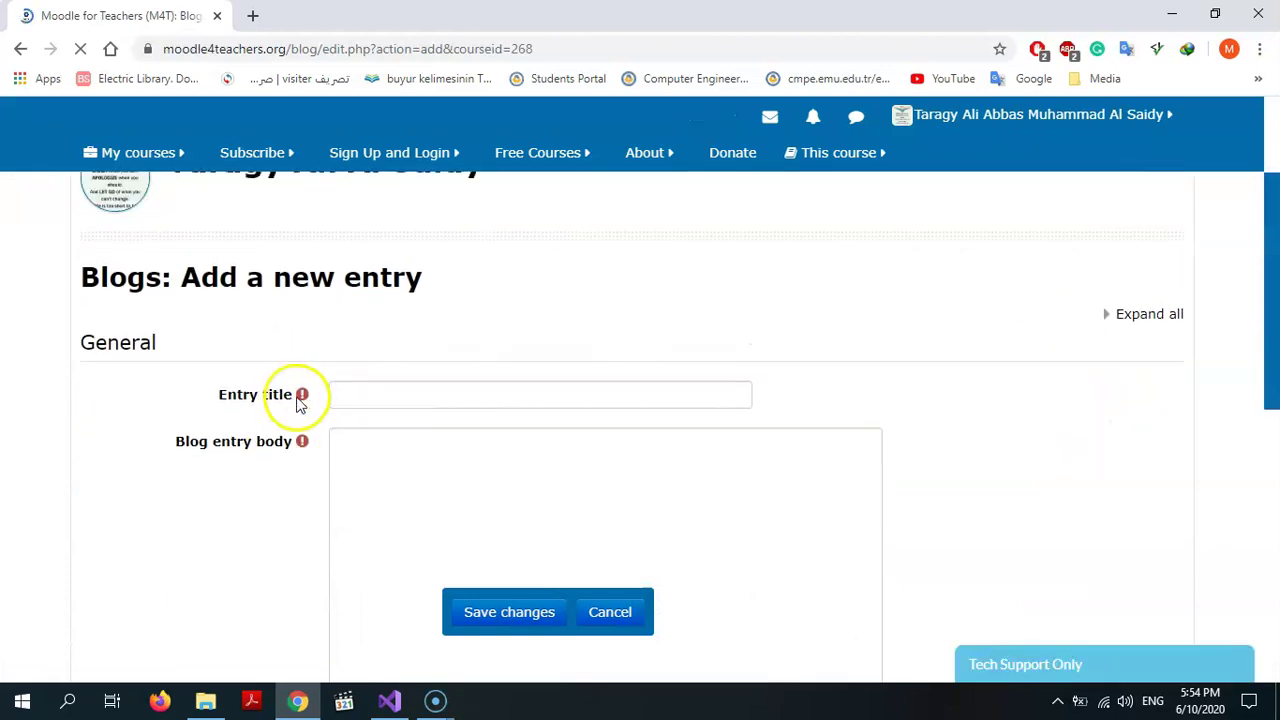
Step: Enter 'Amazing' as the blog entry title
click(391, 403)
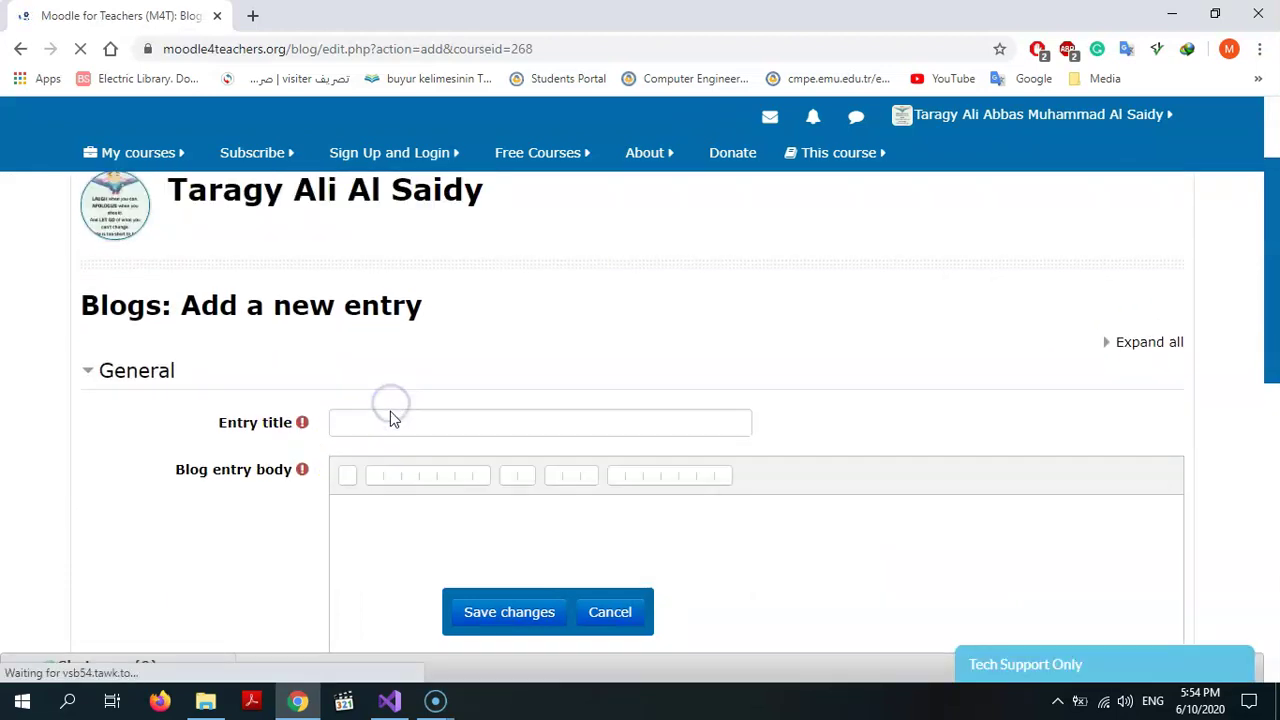
click(386, 426)
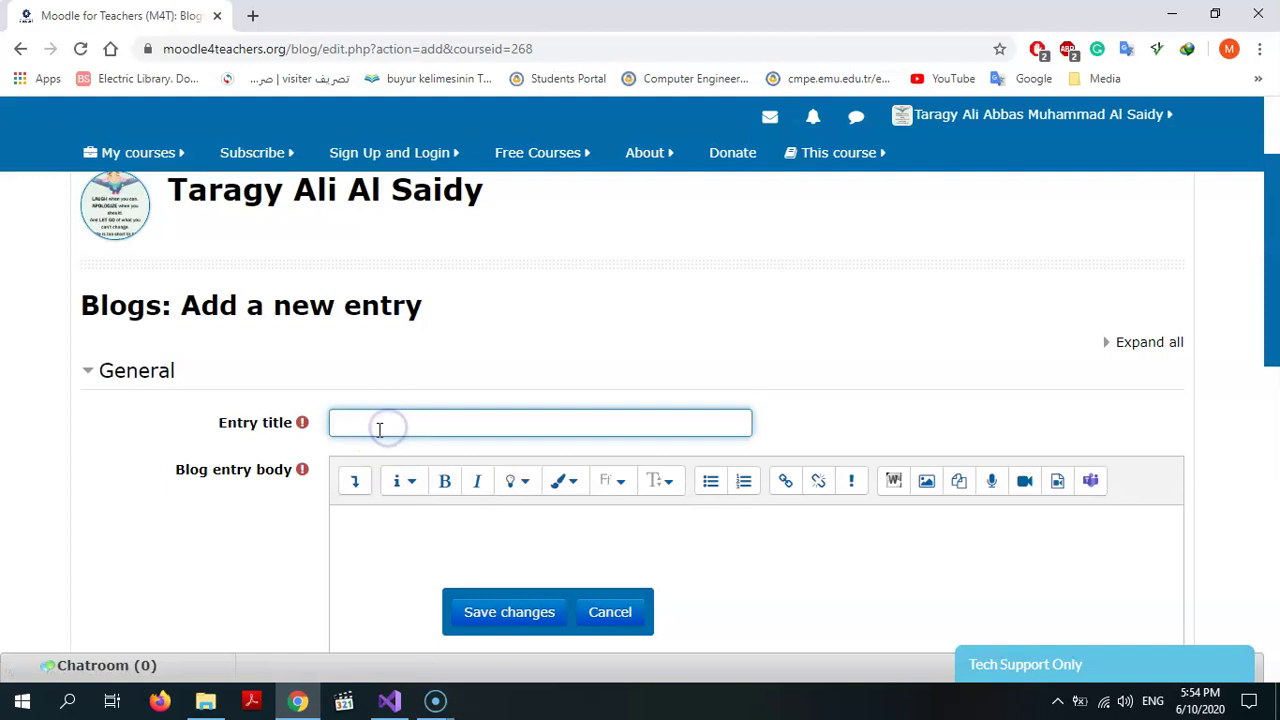
text(Amazing)
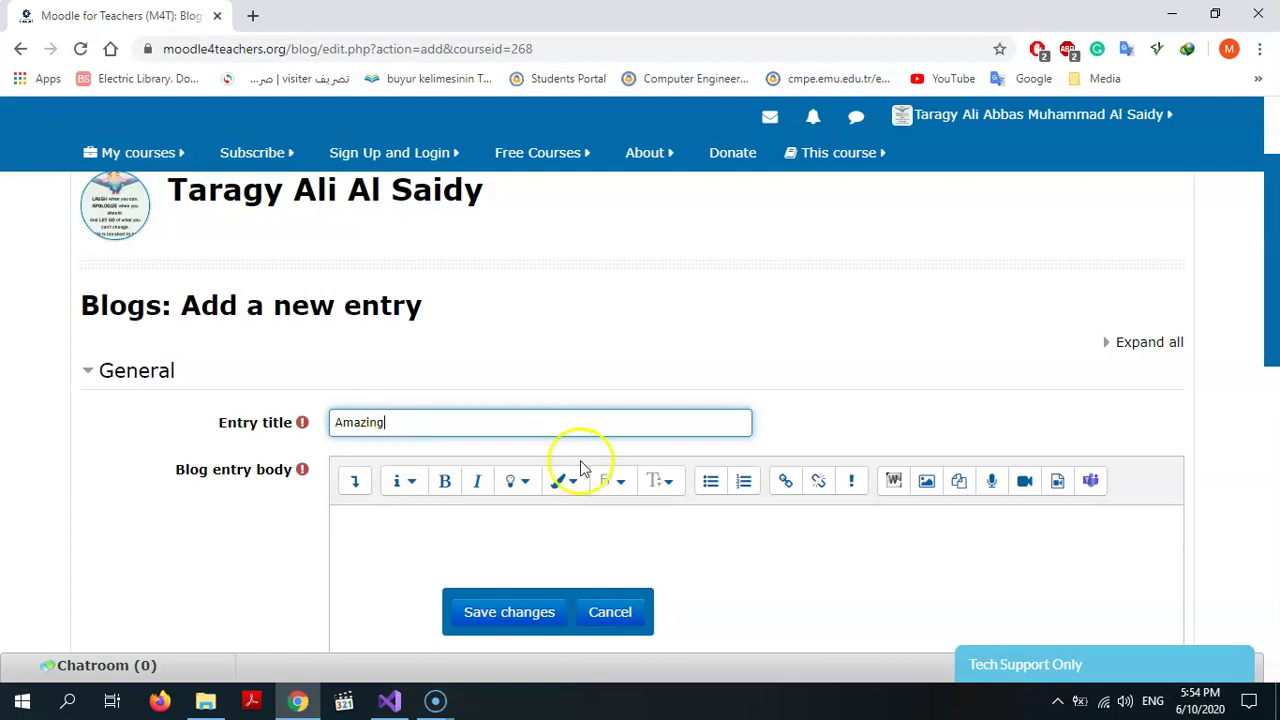
Step: Write the body's opening about learning from the course tutor and exchanging experience with participants
click(357, 486)
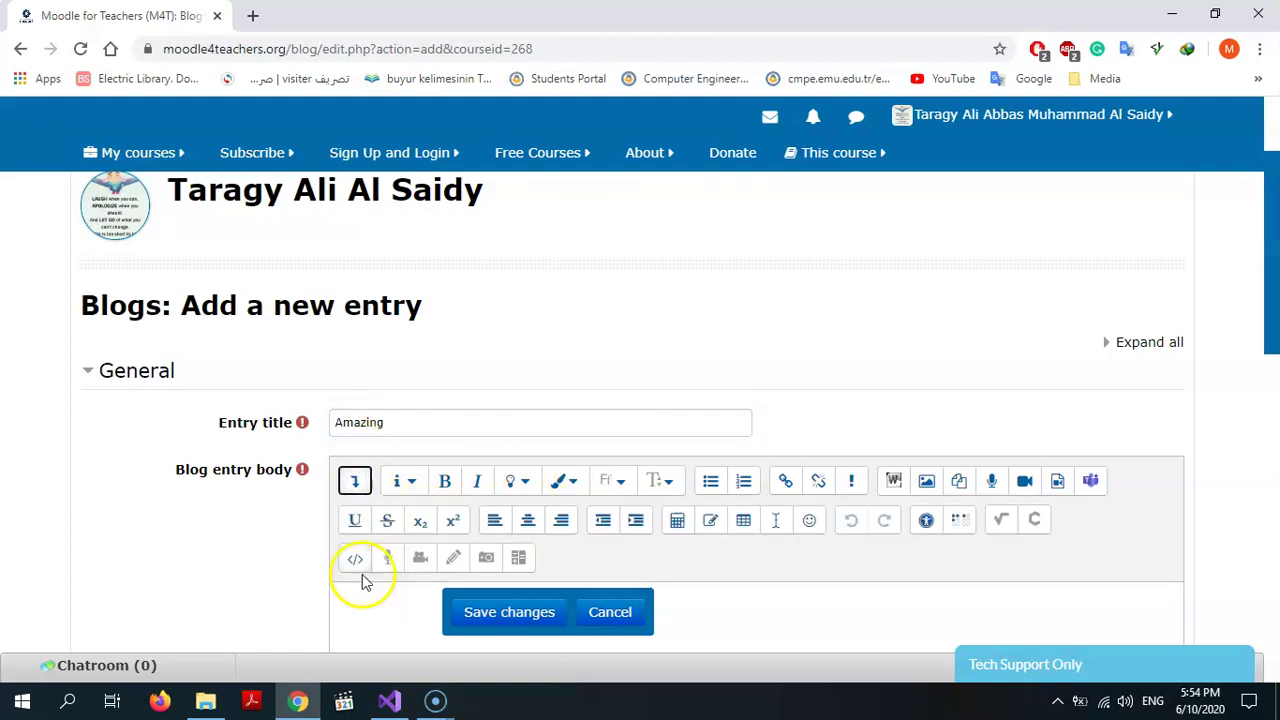
scroll(366, 560, down, 1)
click(367, 515)
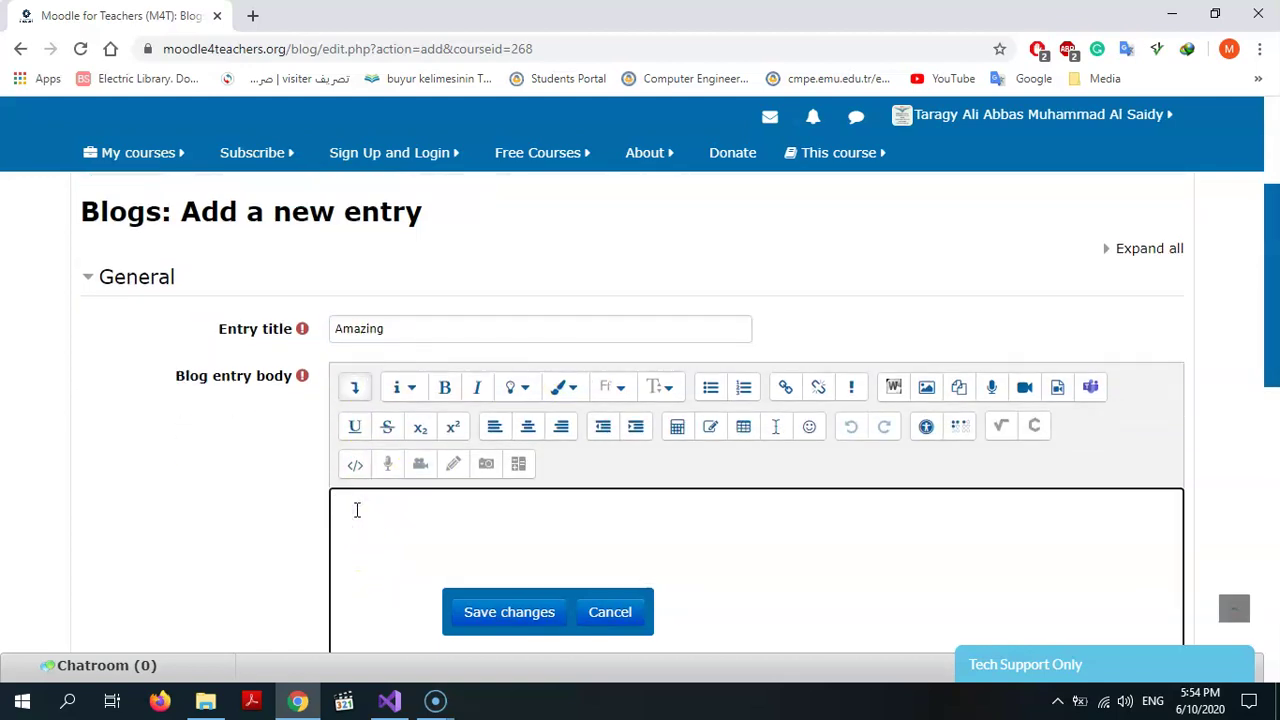
text(I am learning from Dr.Nellie .)
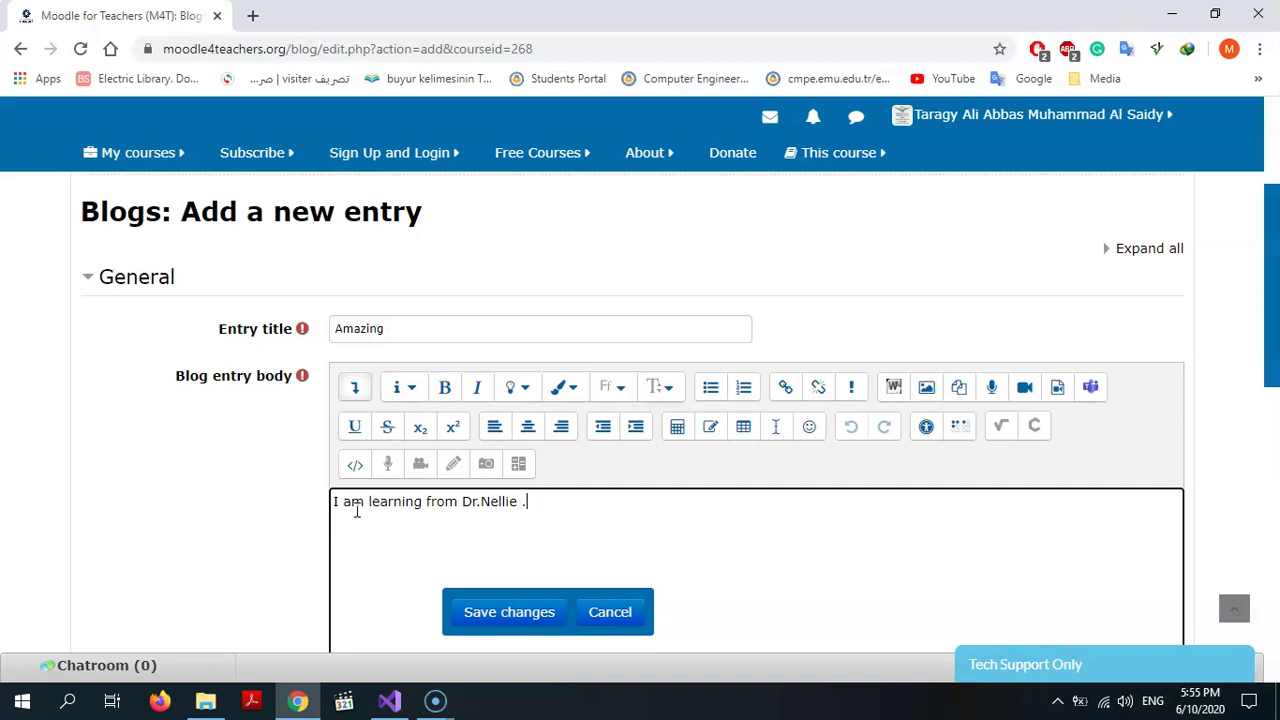
text(I want to exchange e)
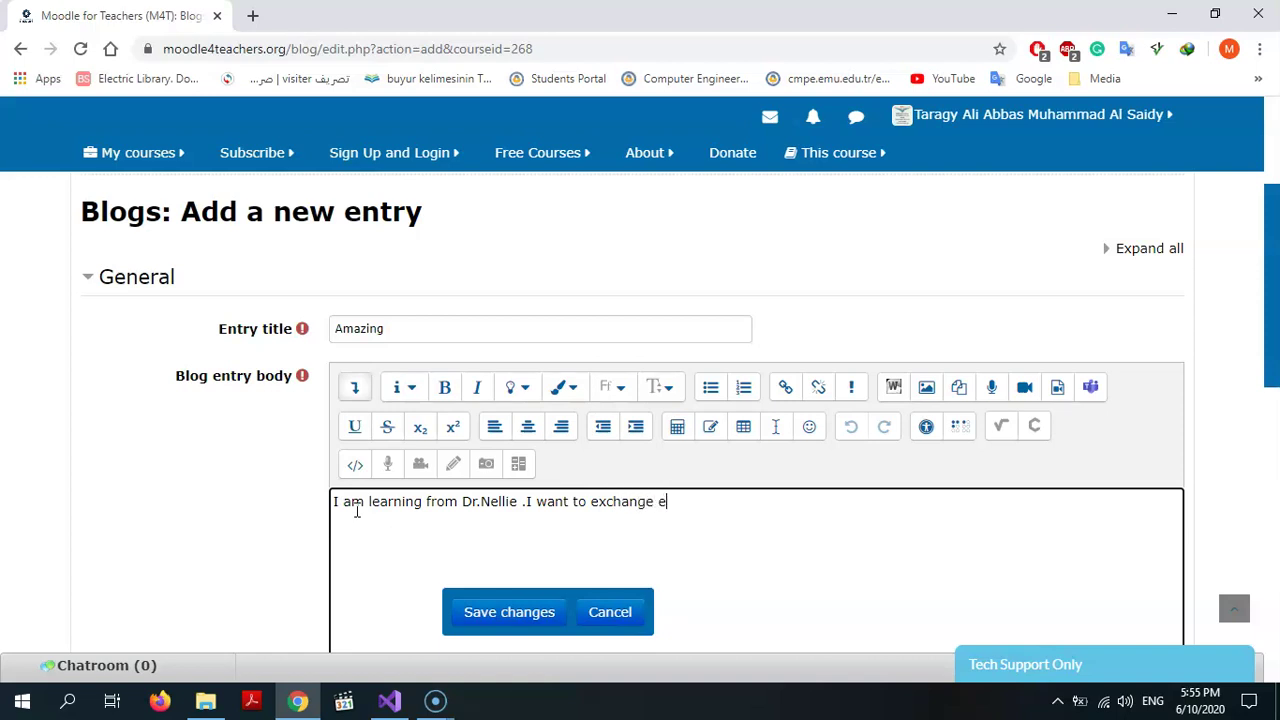
text(xperience with the p)
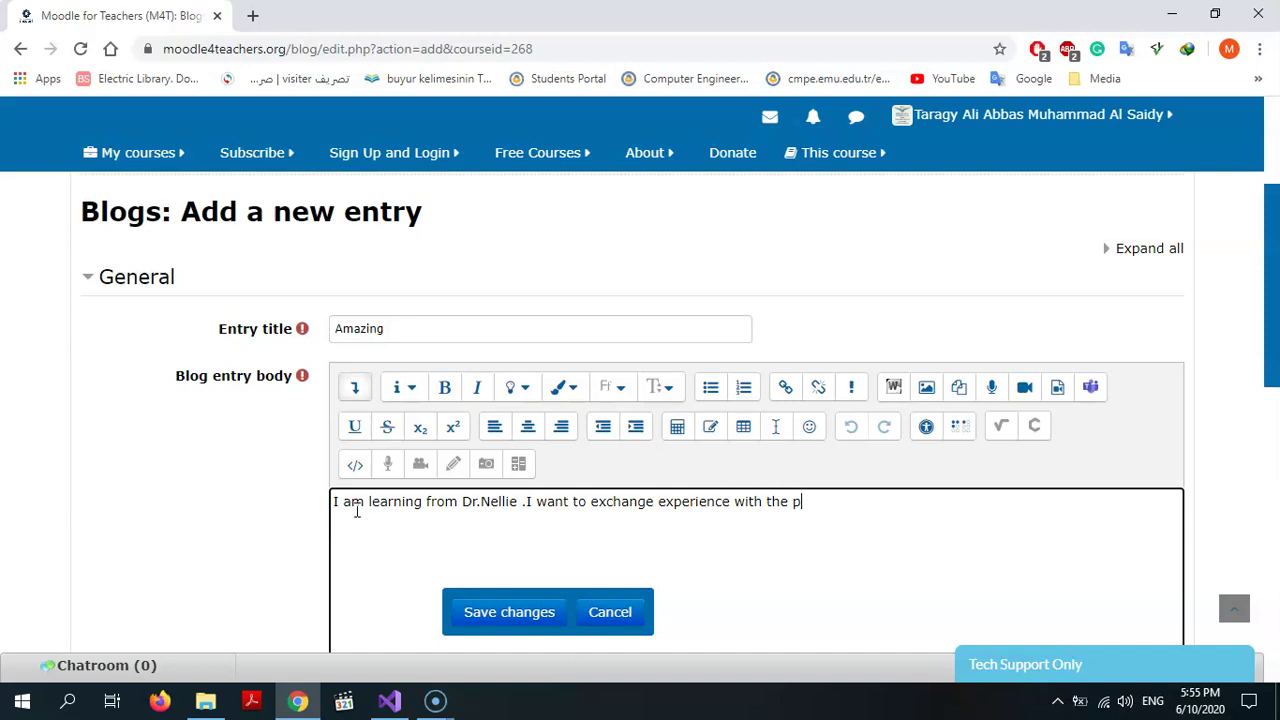
text(articipants in th)
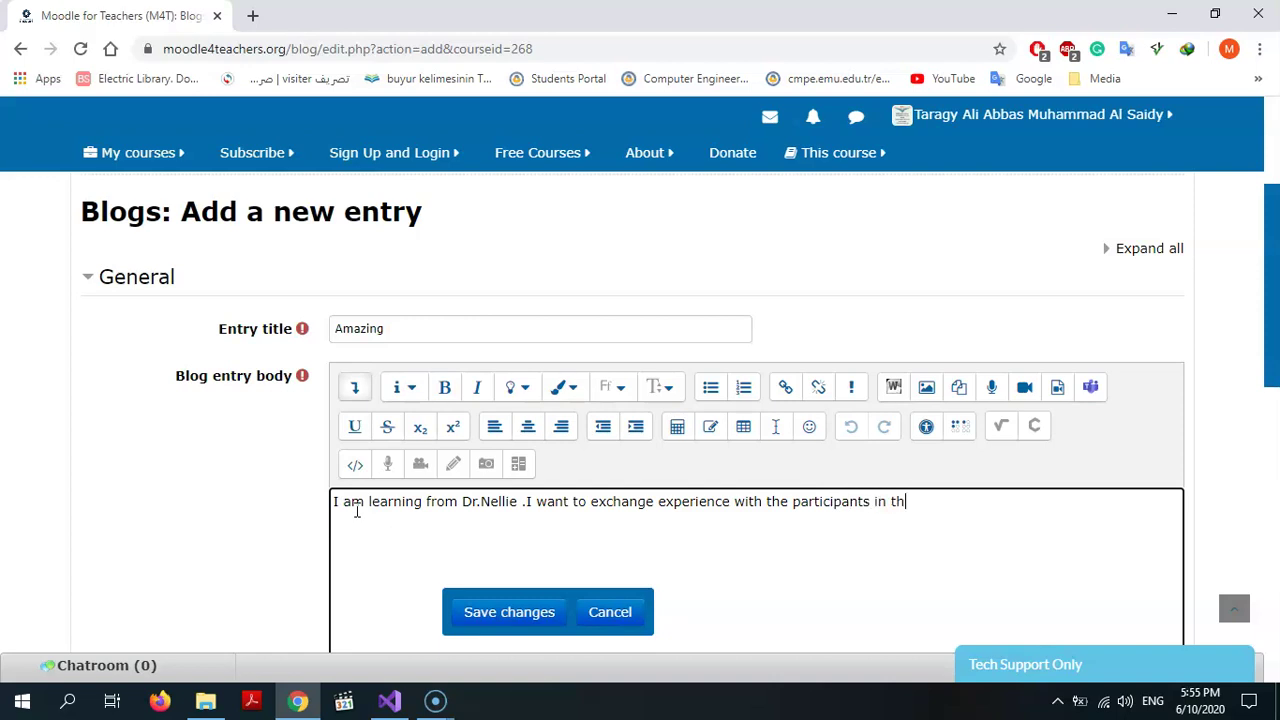
text(is course . )
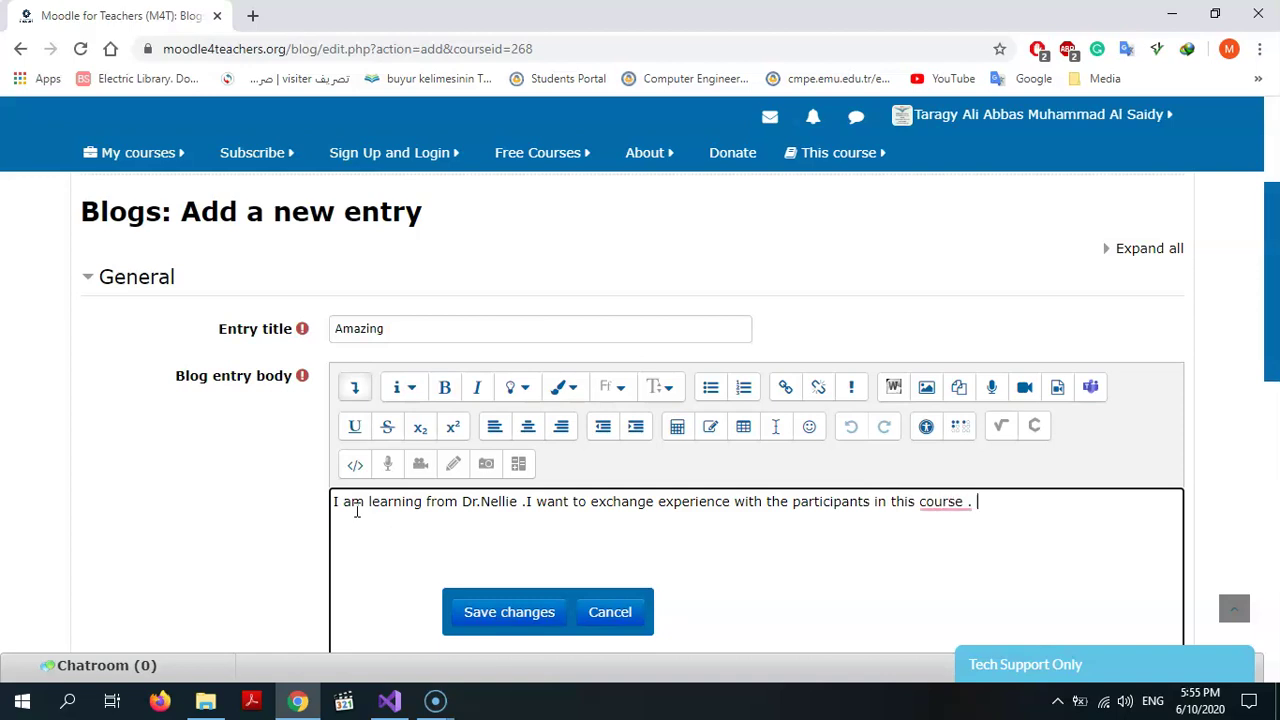
text(Irecommen)
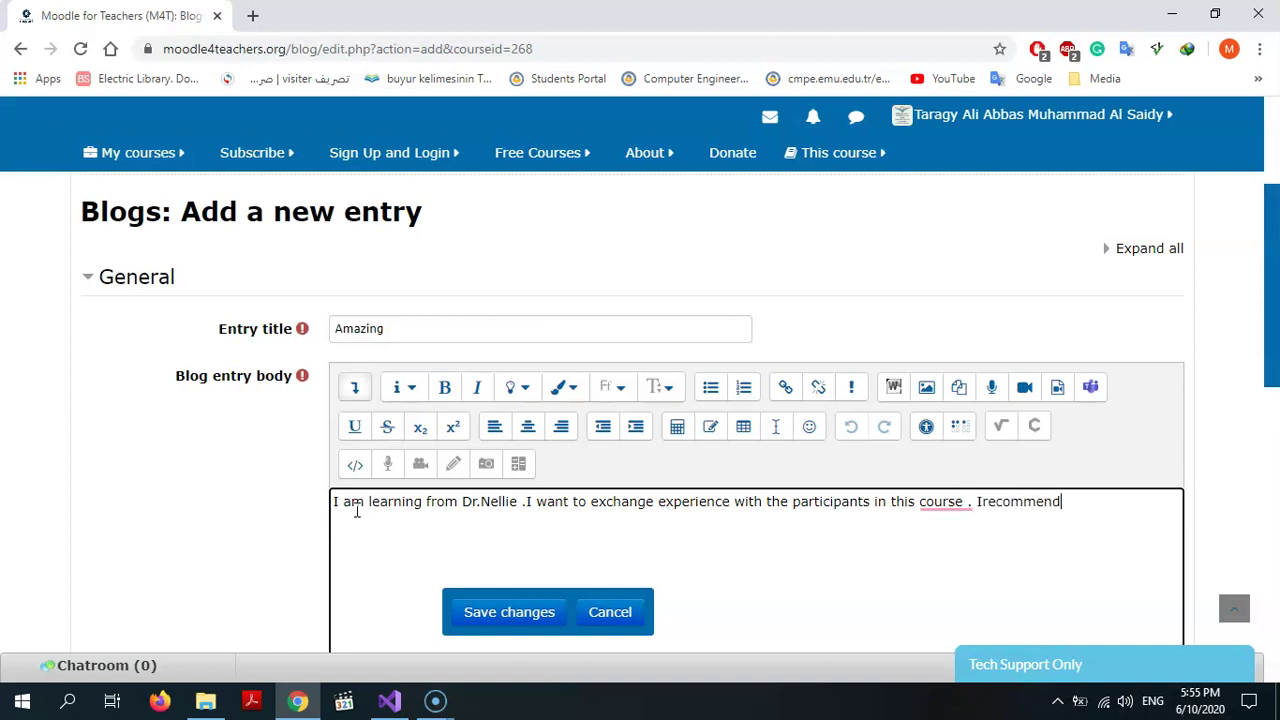
text(d this  tool)
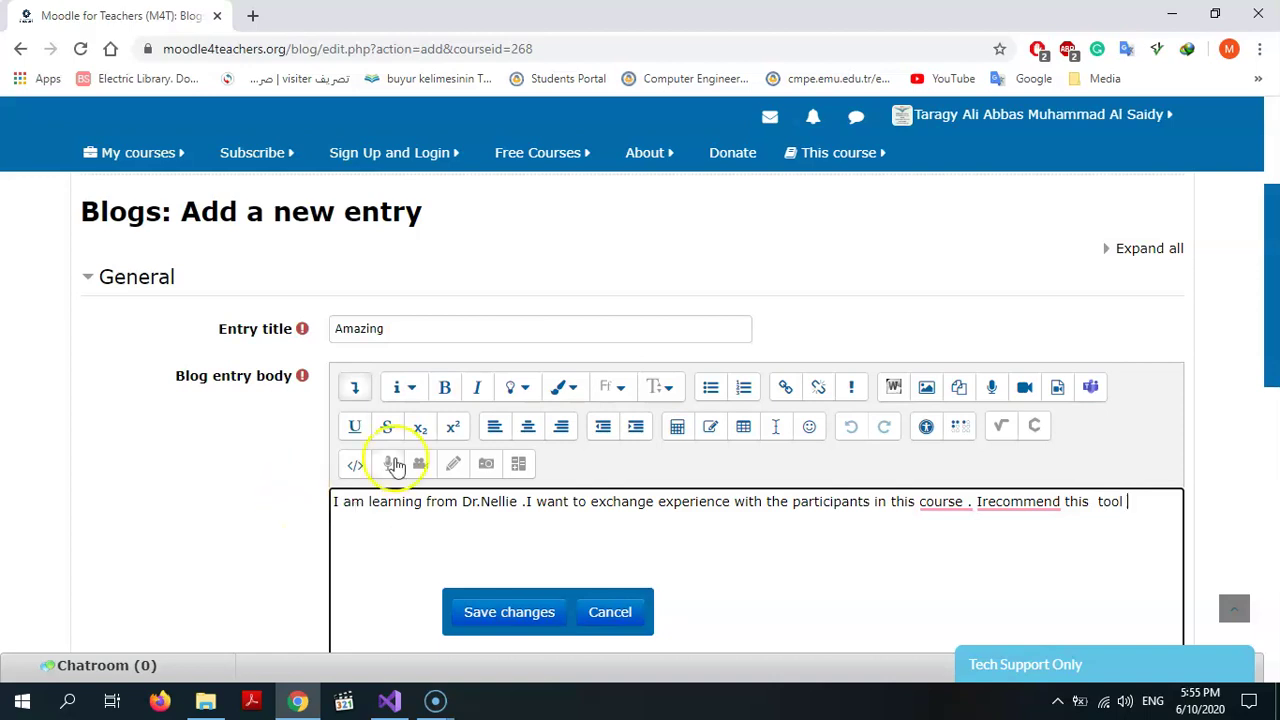
Step: Correct 'Irecommend' to 'I recommend' and finish the sentence naming the tool 'Loom'
click(978, 501)
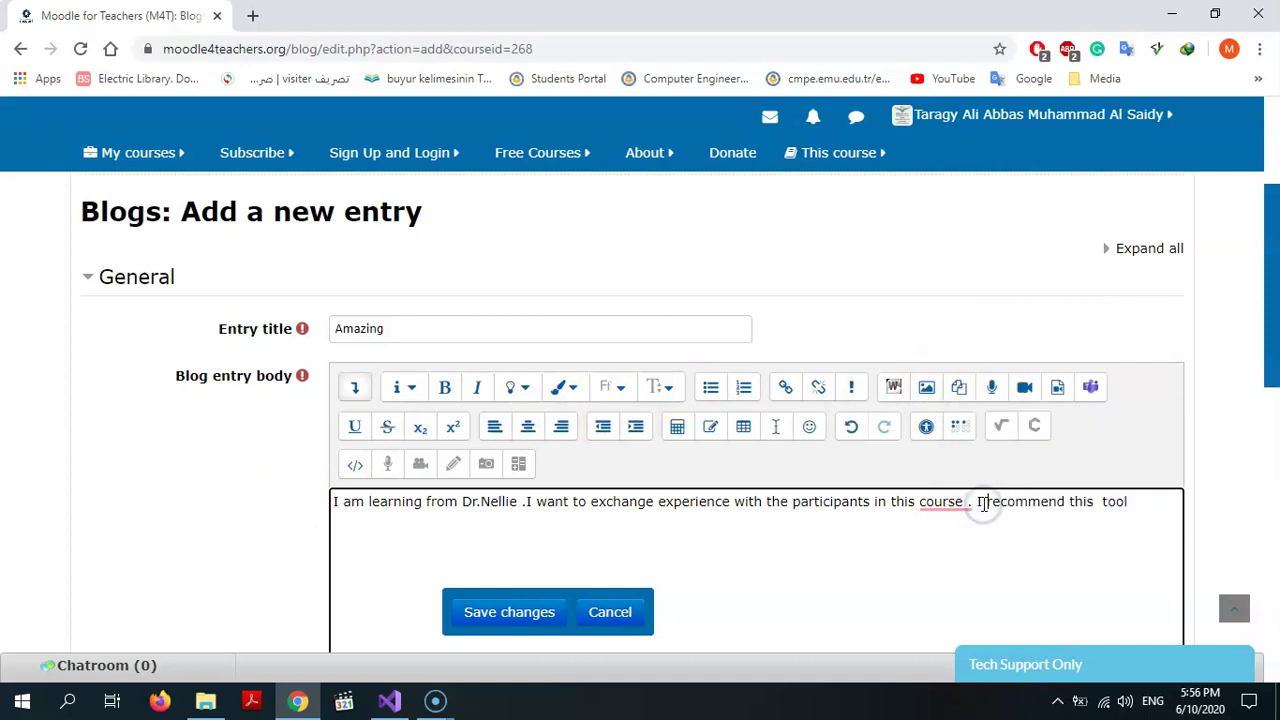
click(1141, 505)
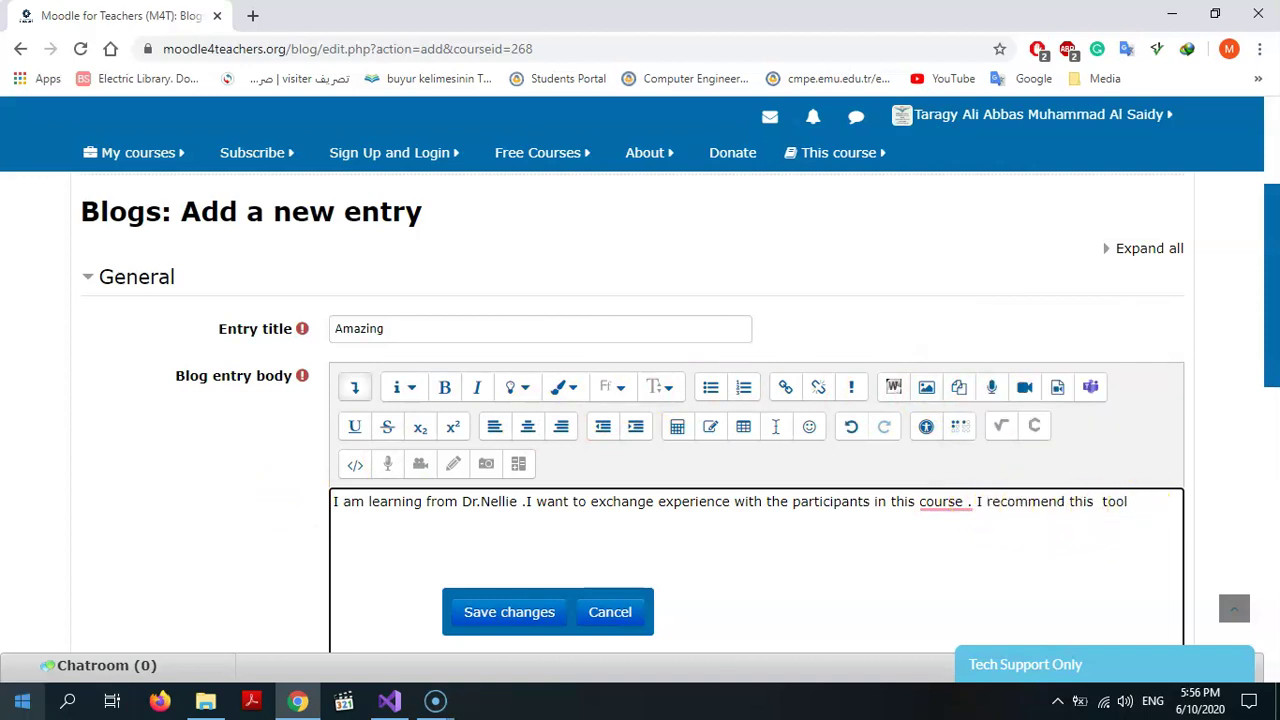
text(for you to use . It)
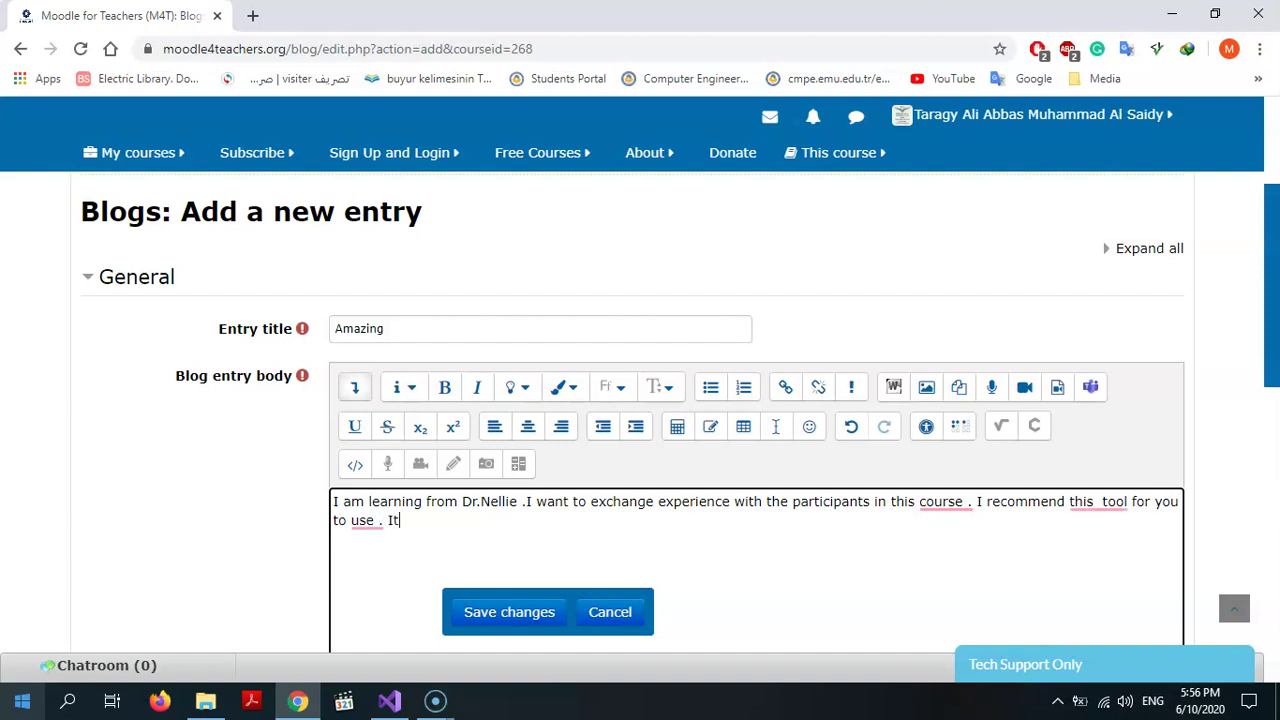
text( is ca)
text(lled )
text(')
text(Loom)
key(Return)
text(')
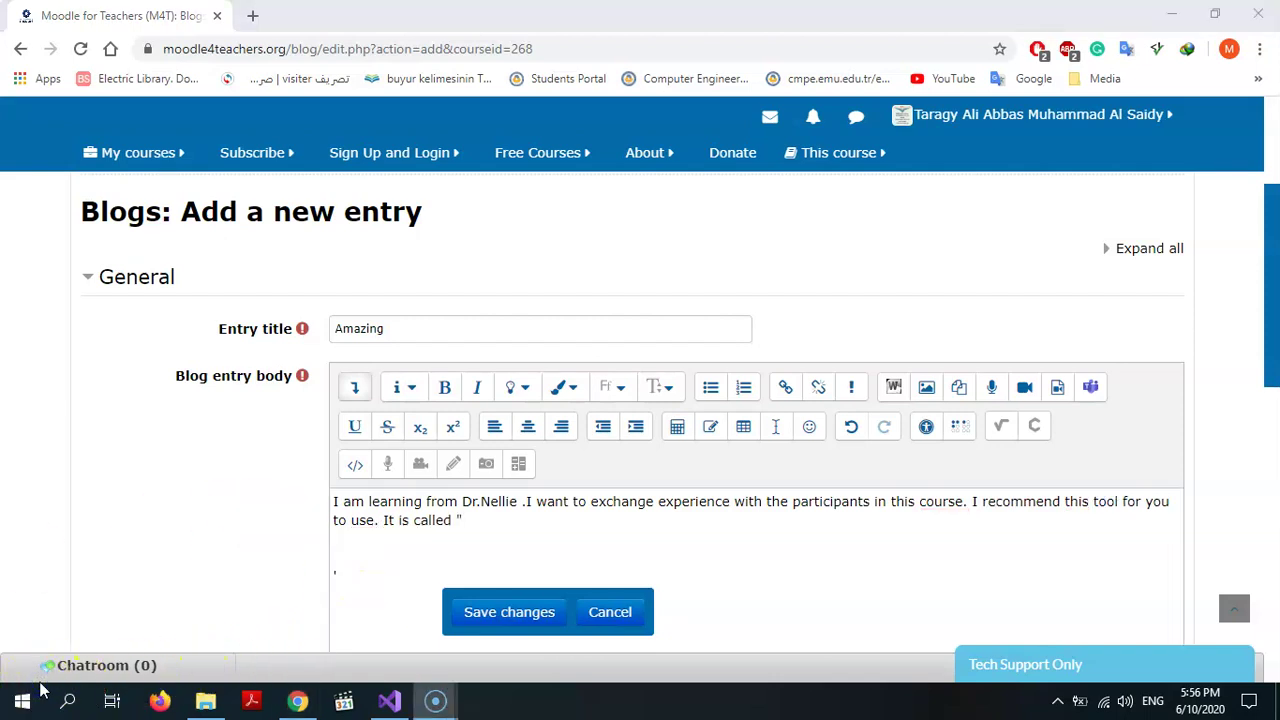
click(475, 531)
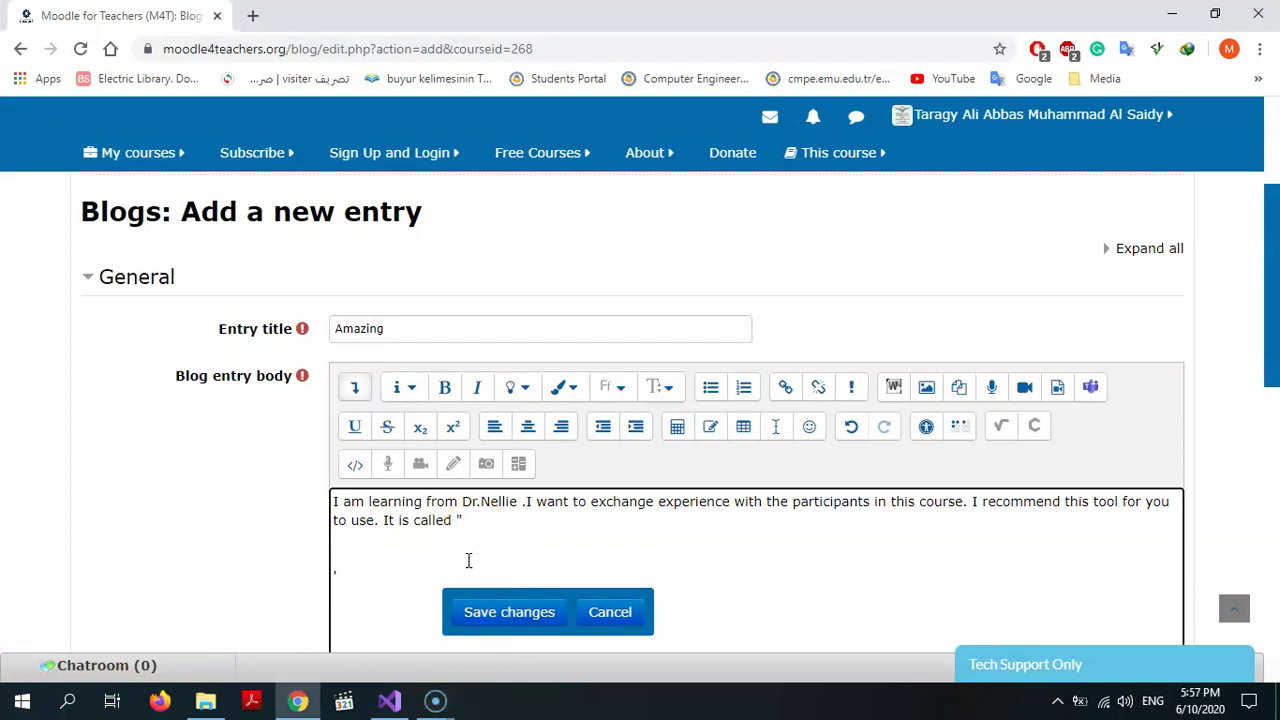
text(Loom " and this is the link)
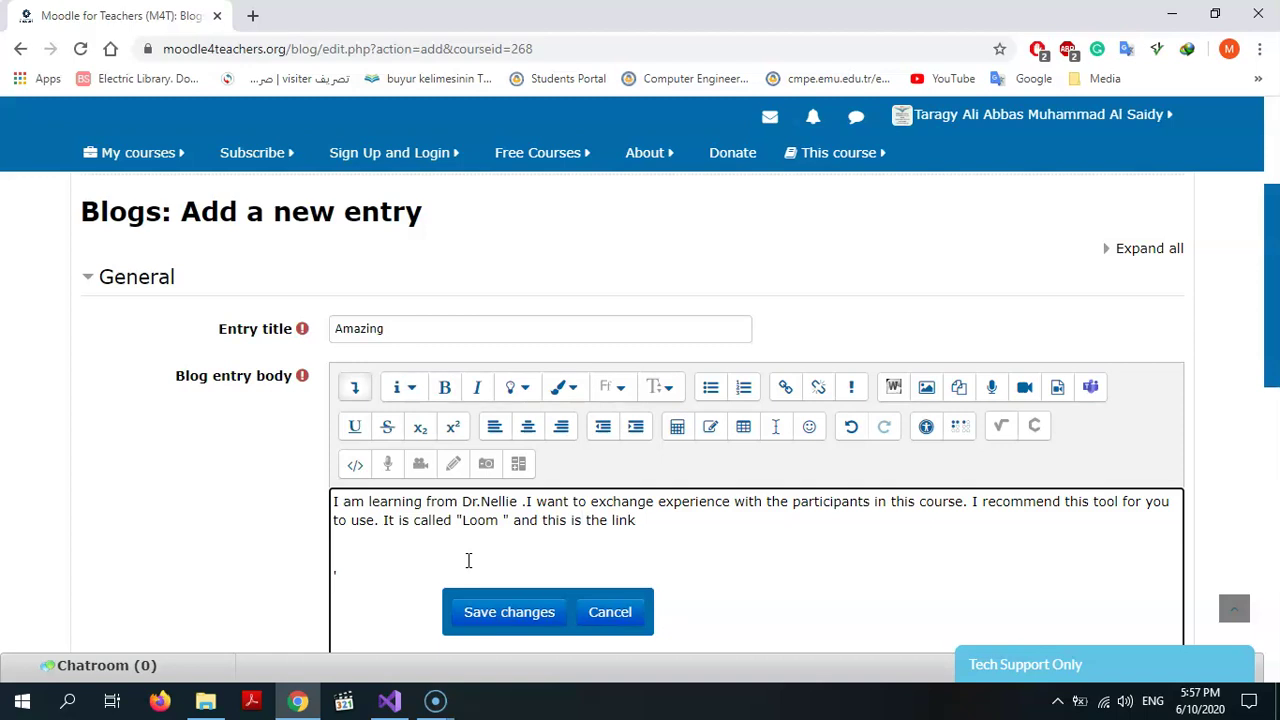
click(789, 389)
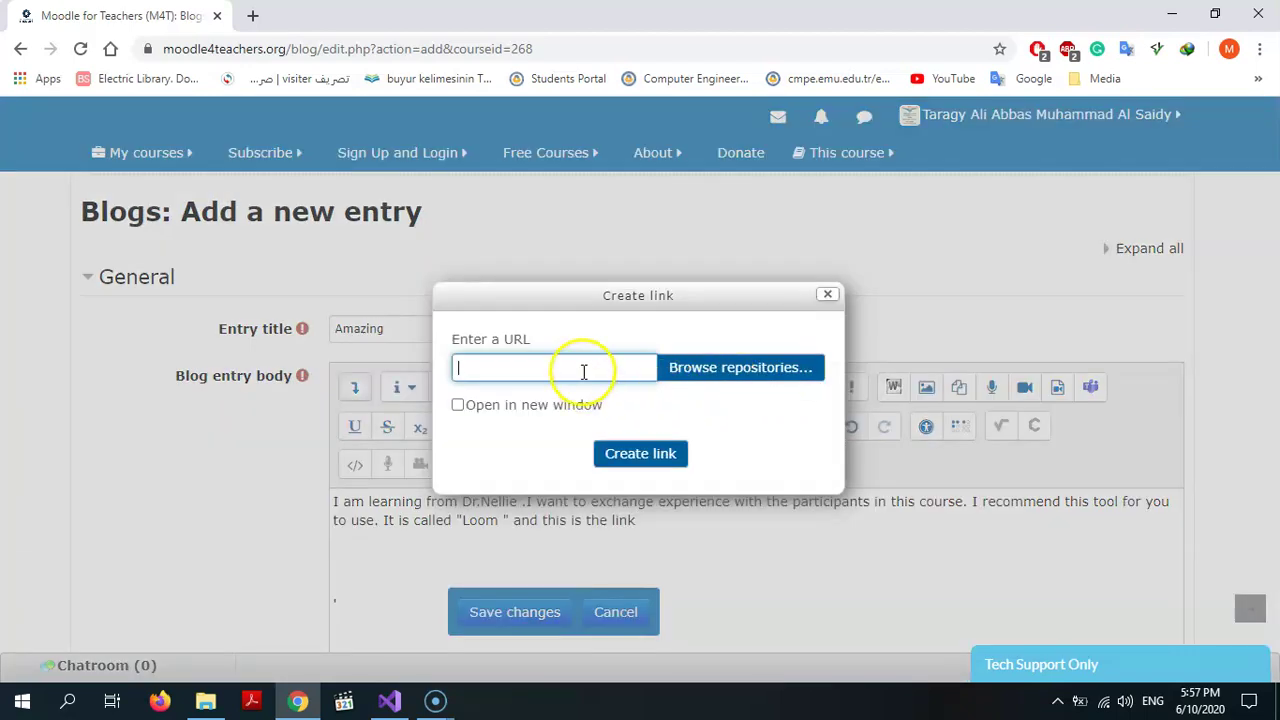
right_click(584, 372)
click(630, 176)
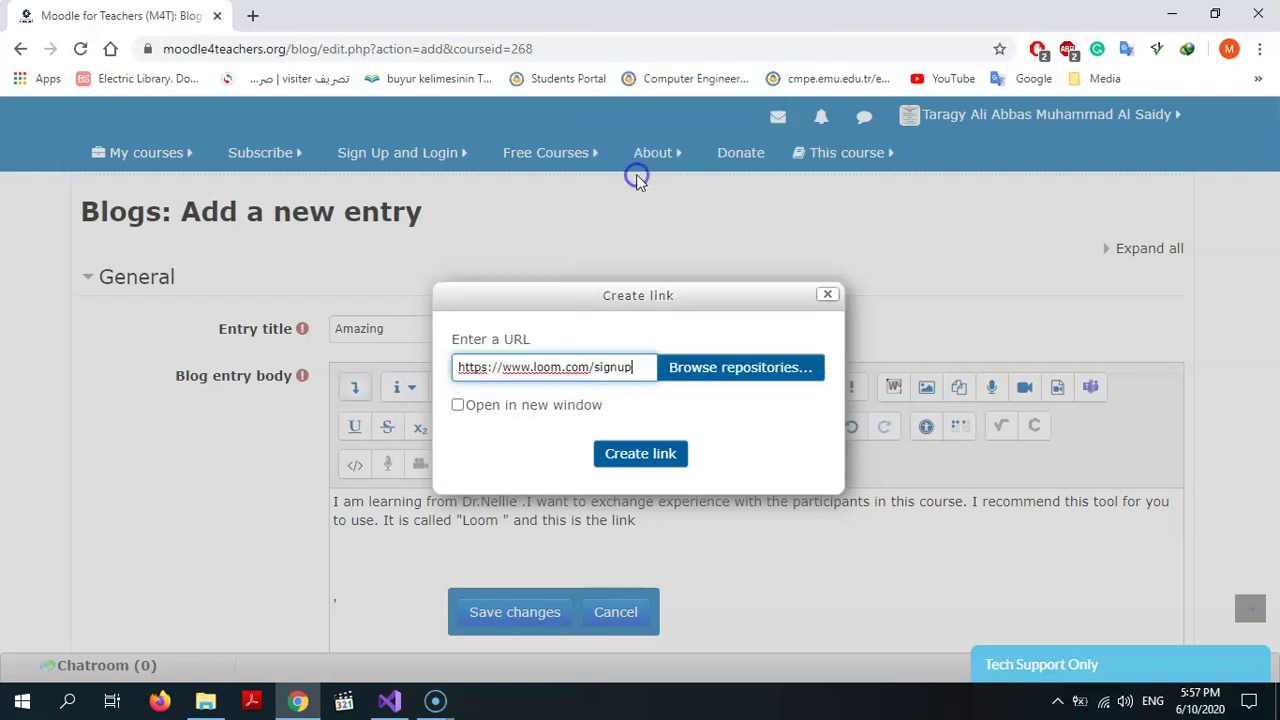
click(460, 405)
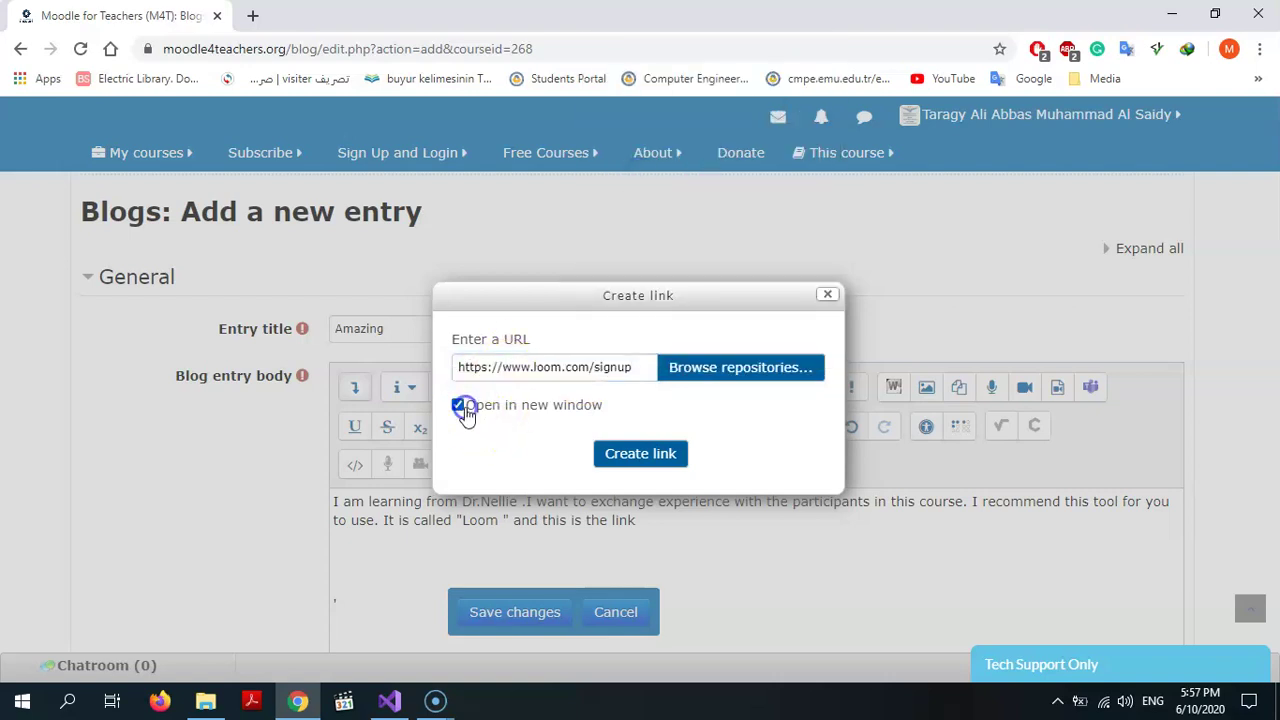
click(640, 453)
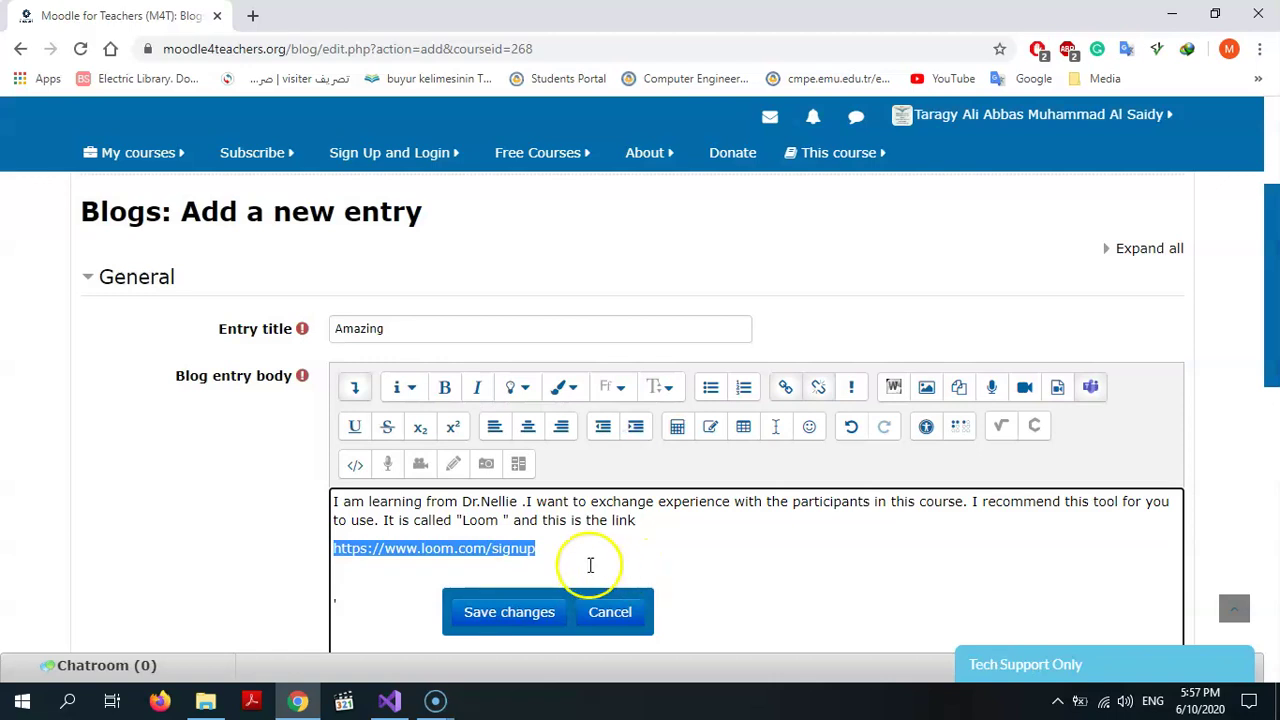
click(569, 551)
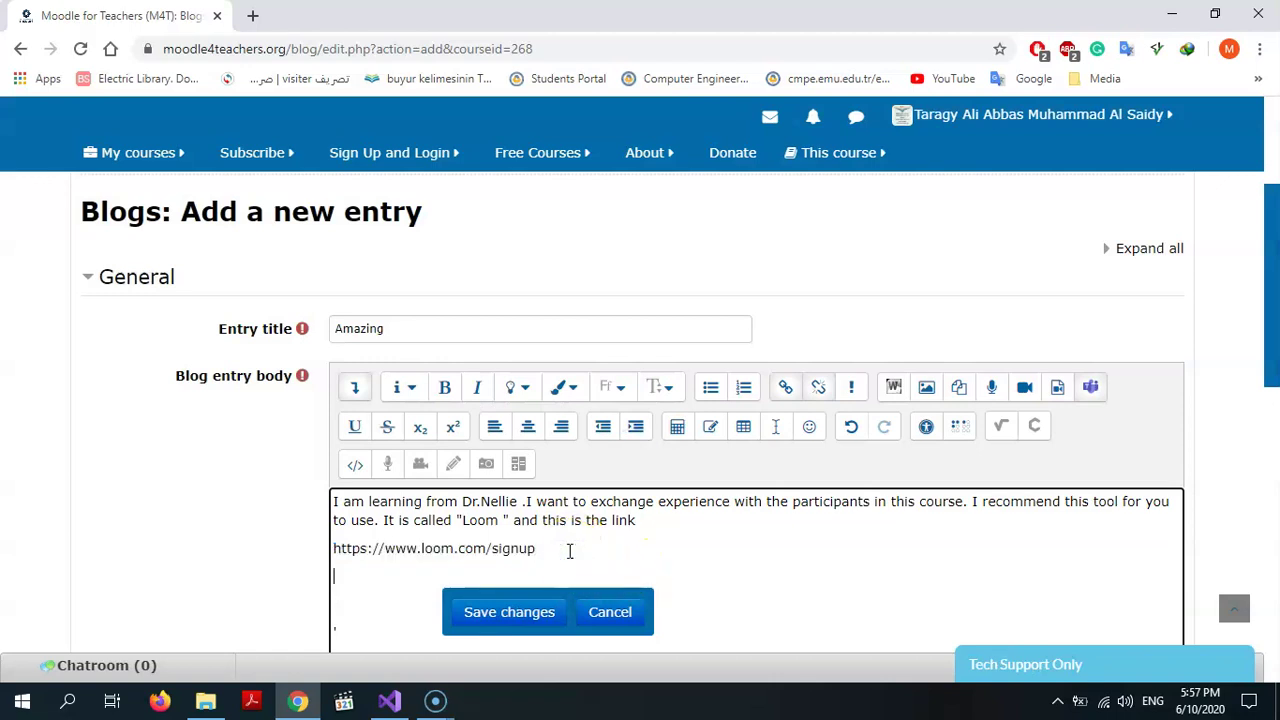
click(534, 614)
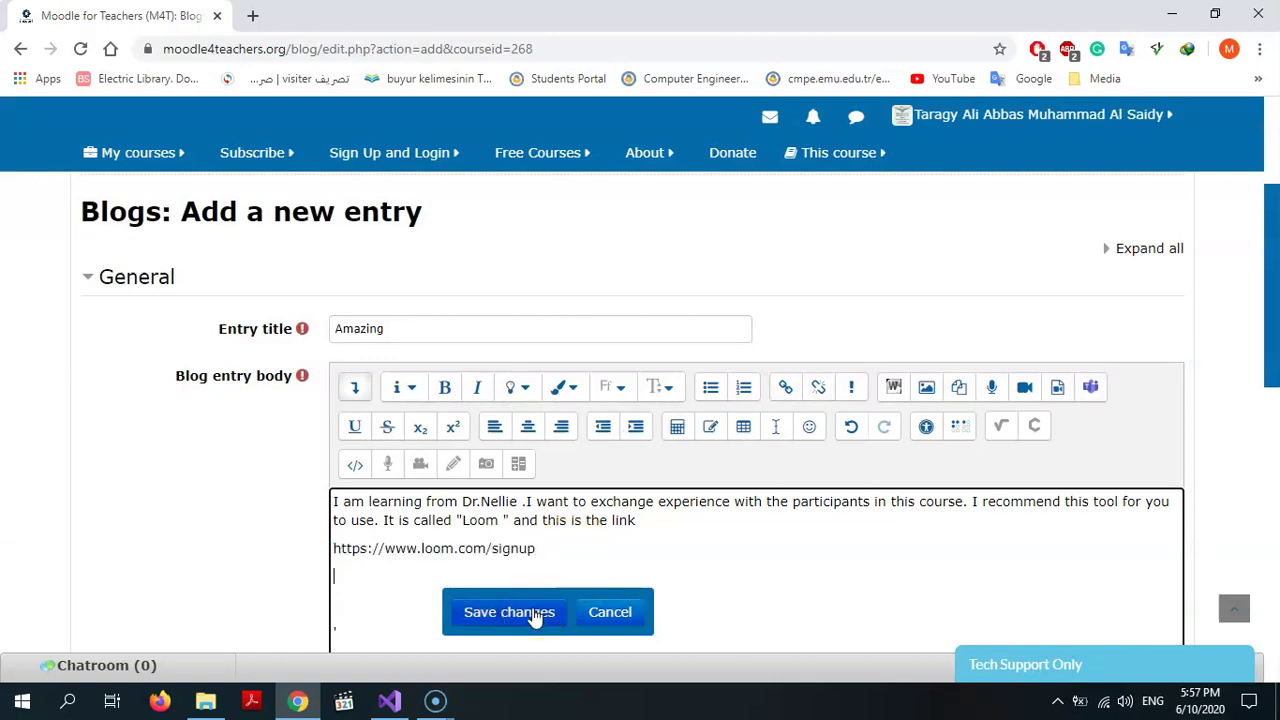
Step: Save the Amazing entry and scroll through the result to check the post
click(536, 614)
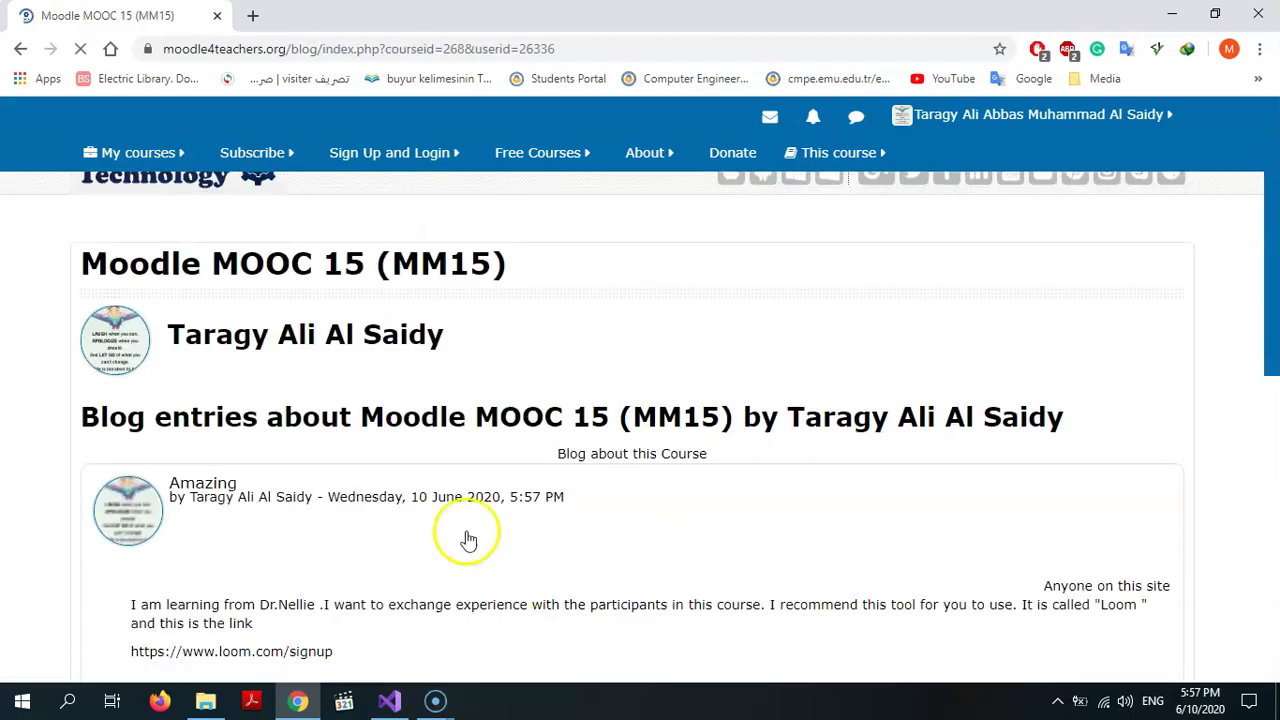
scroll(468, 478, down, 2)
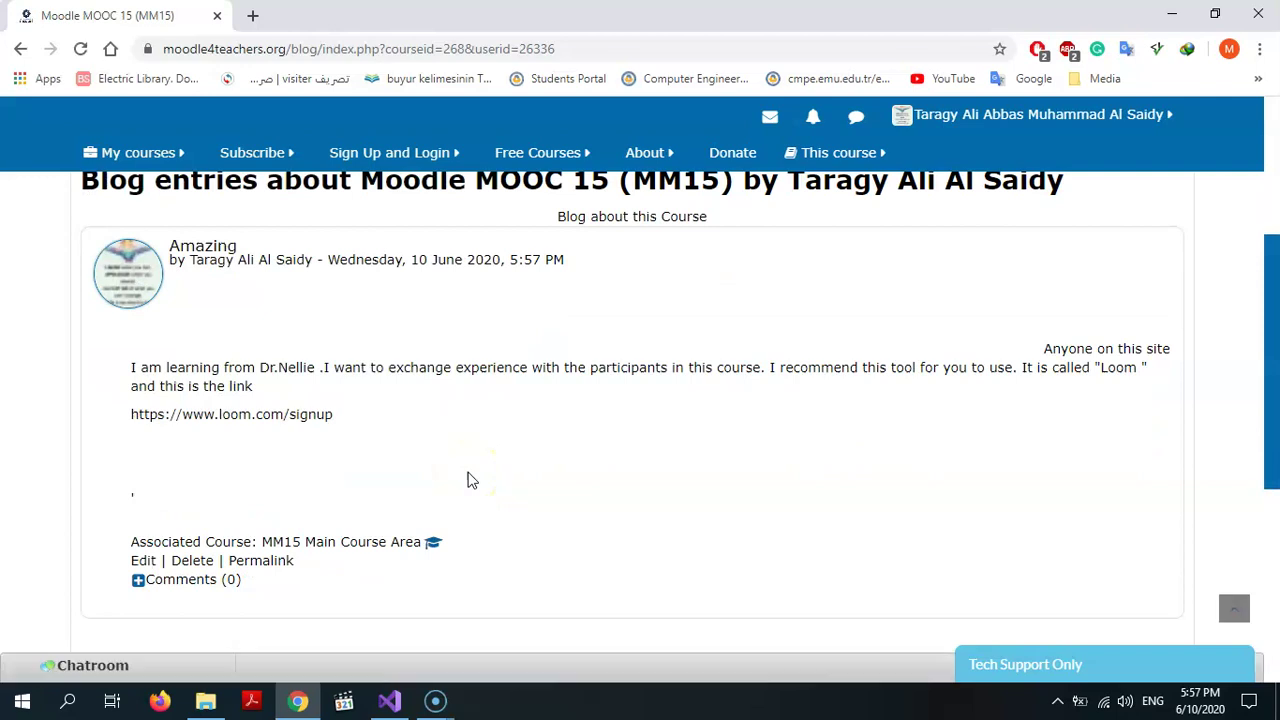
scroll(468, 480, up, 2)
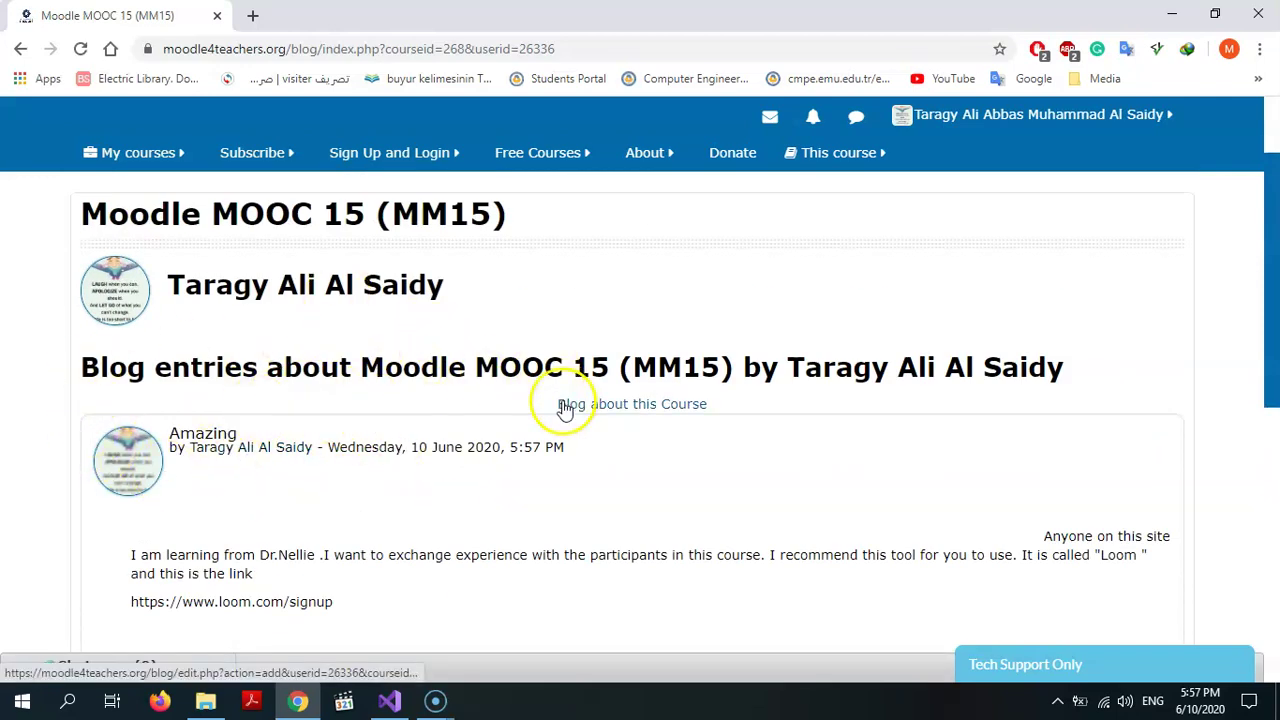
scroll(563, 486, down, 3)
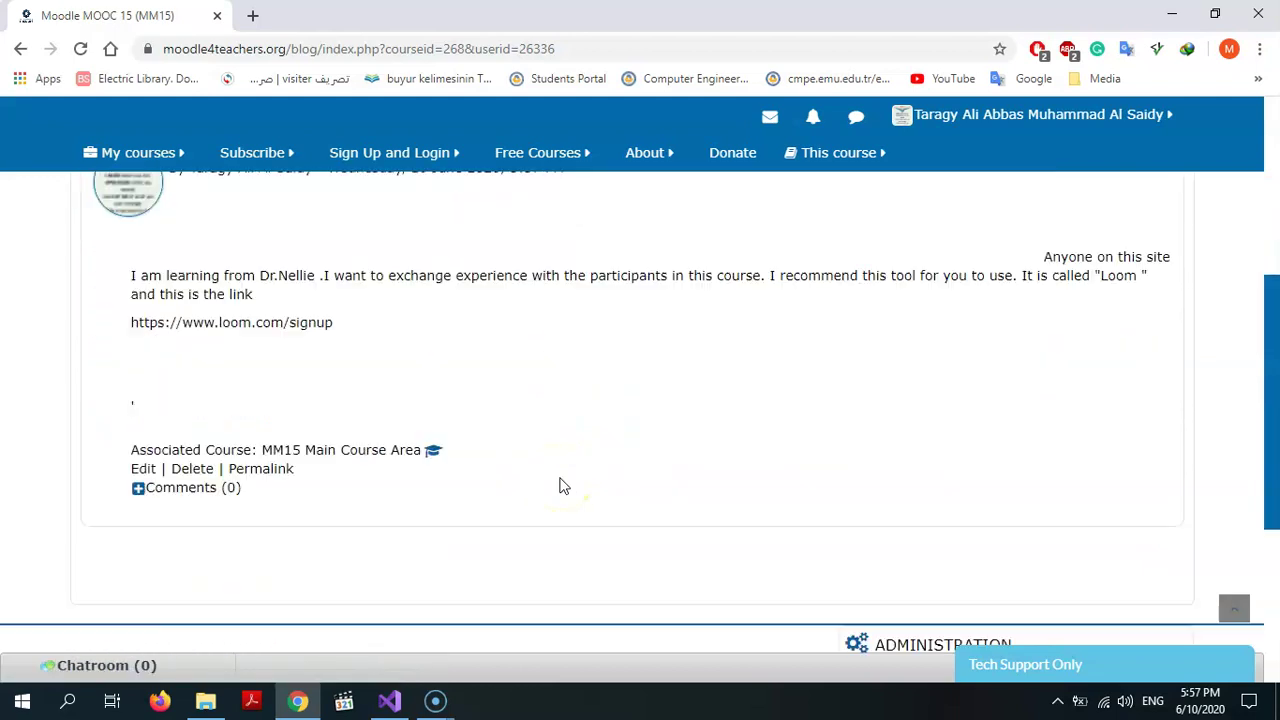
scroll(557, 486, down, 1)
scroll(329, 529, up, 4)
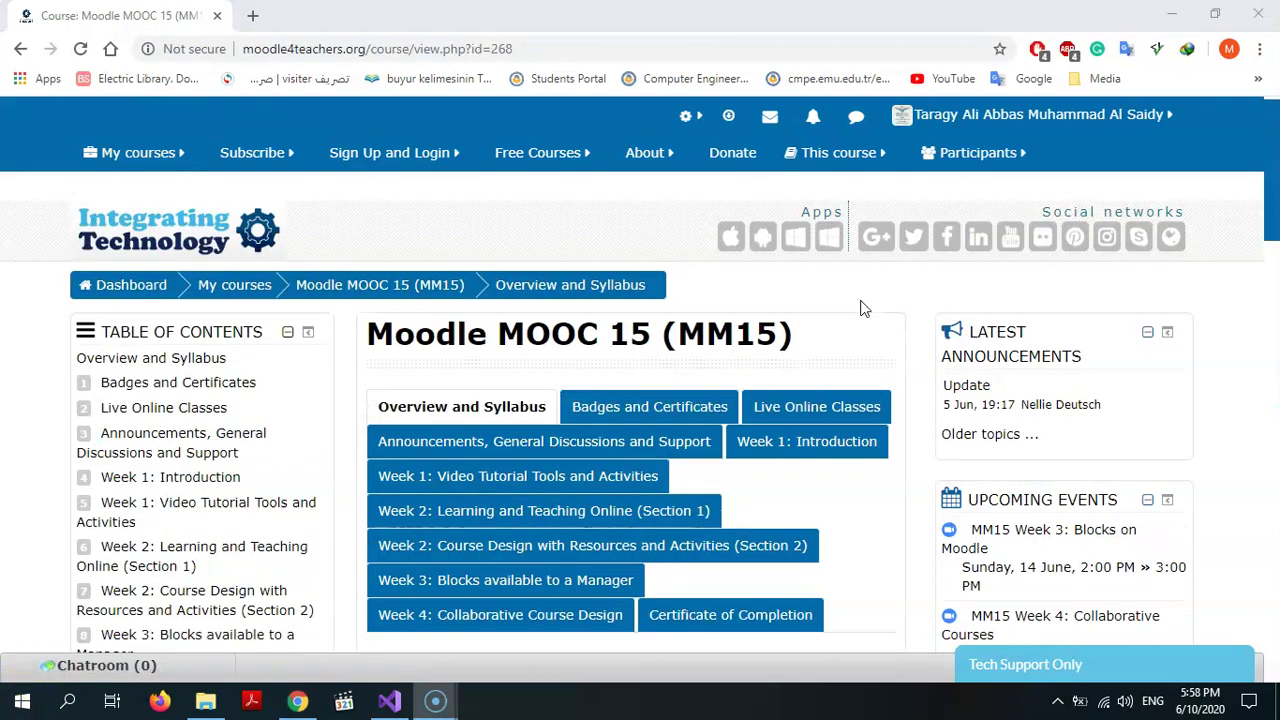
Step: View all course blog entries, confirming Amazing is listed above 'Mentimeter - great tool'
scroll(860, 300, down, 3)
scroll(864, 308, down, 4)
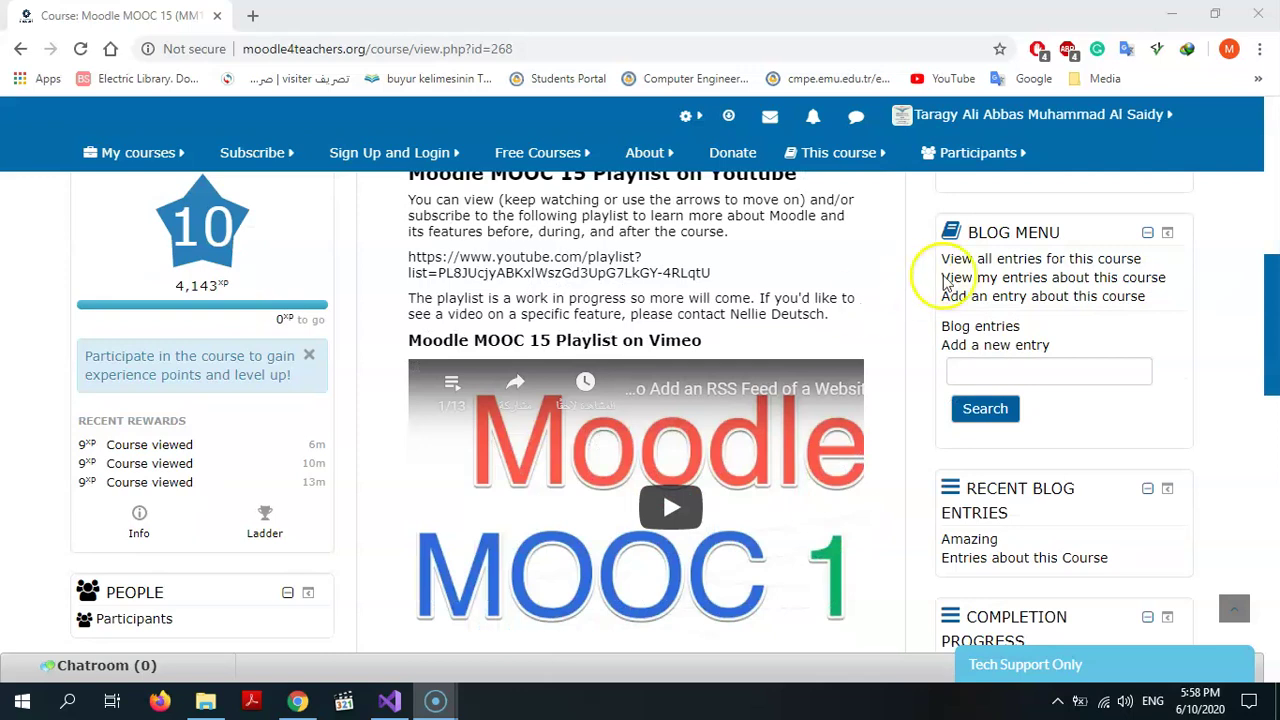
click(1034, 262)
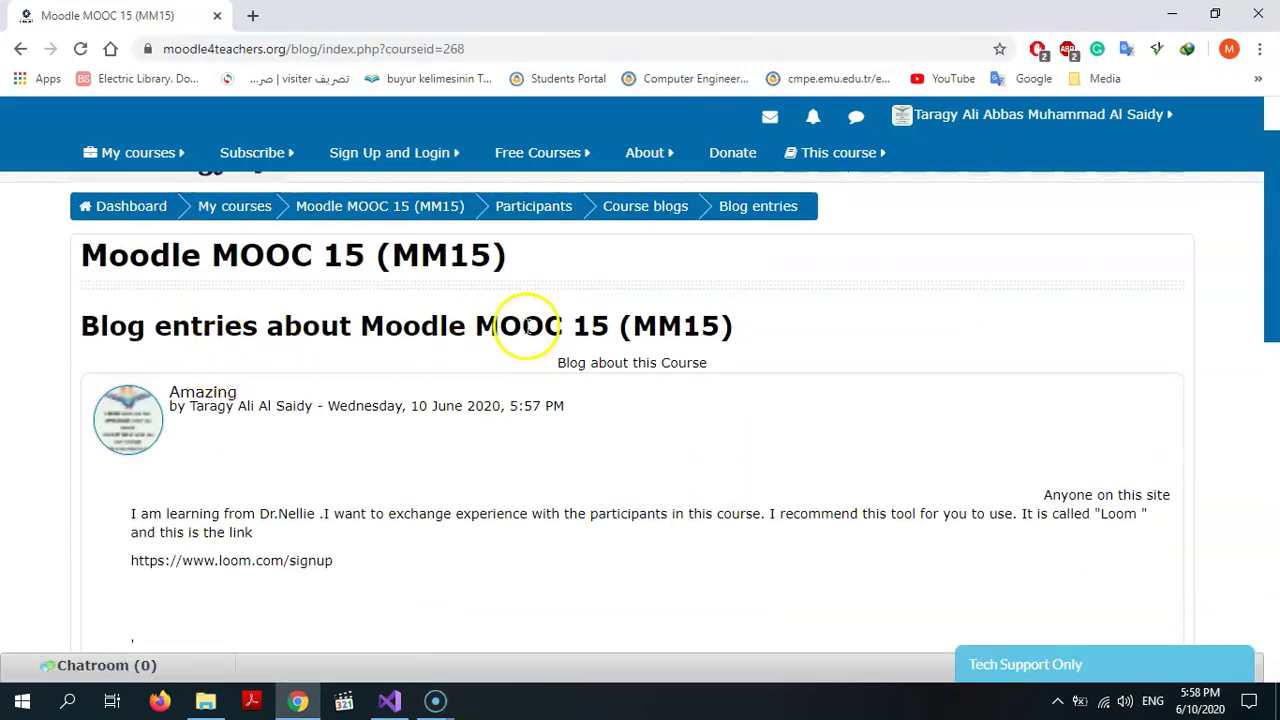
scroll(528, 330, down, 2)
scroll(528, 328, down, 2)
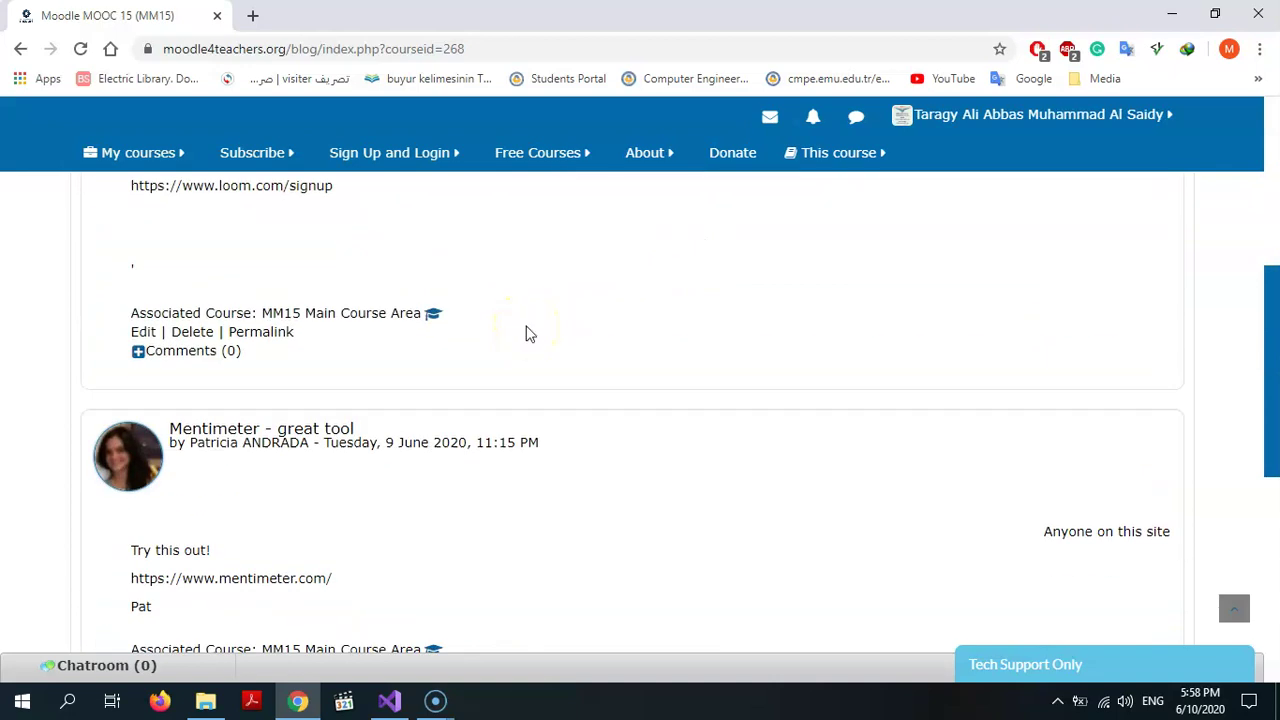
scroll(528, 333, down, 2)
scroll(528, 333, up, 1)
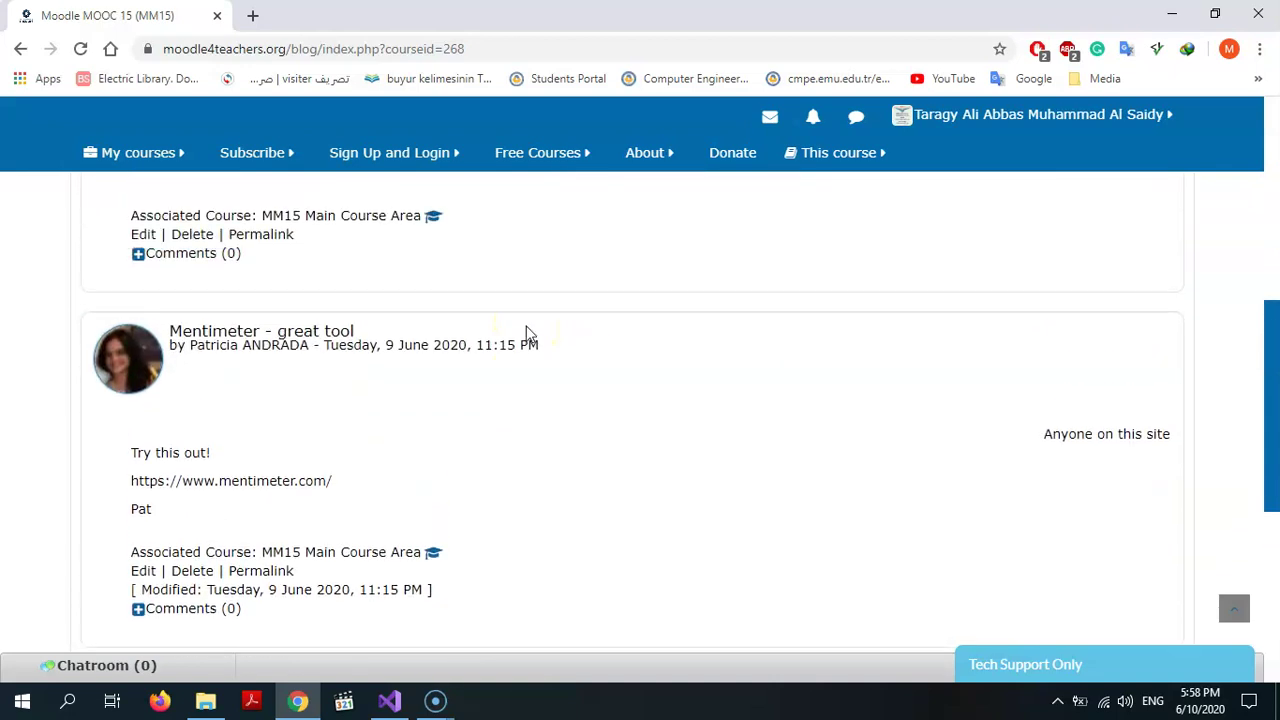
scroll(528, 333, up, 6)
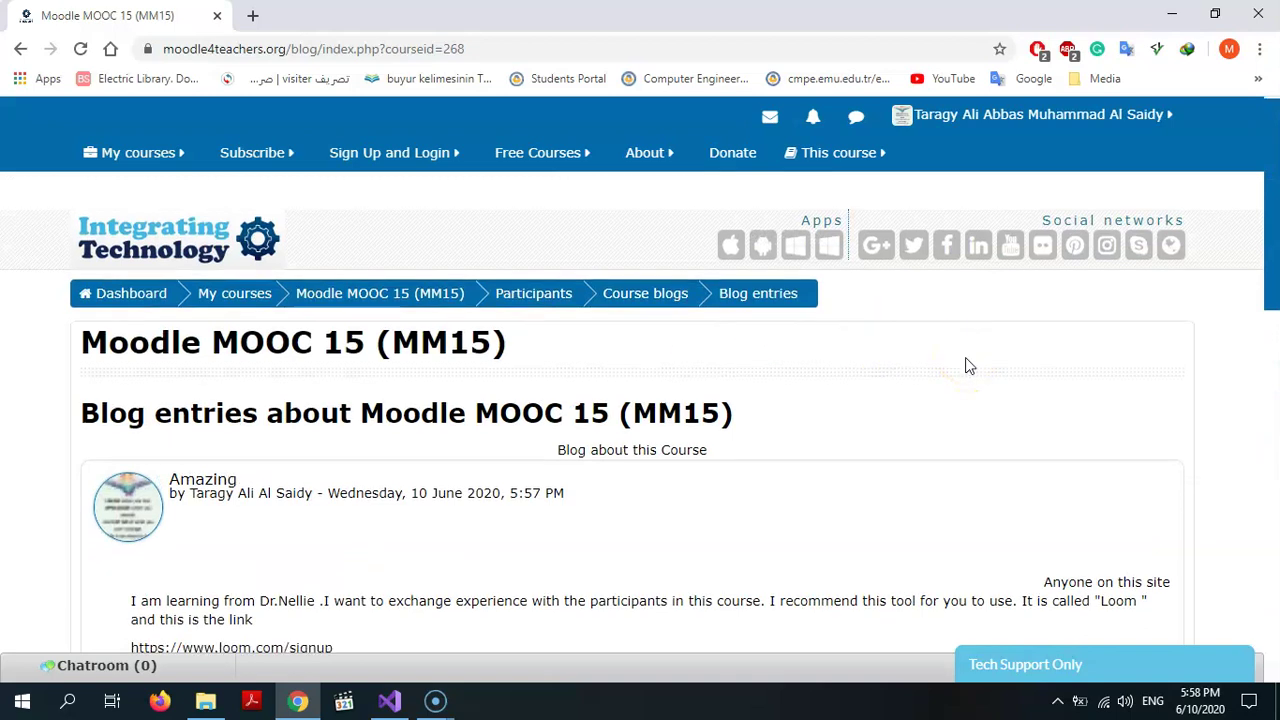
scroll(968, 366, down, 2)
click(940, 357)
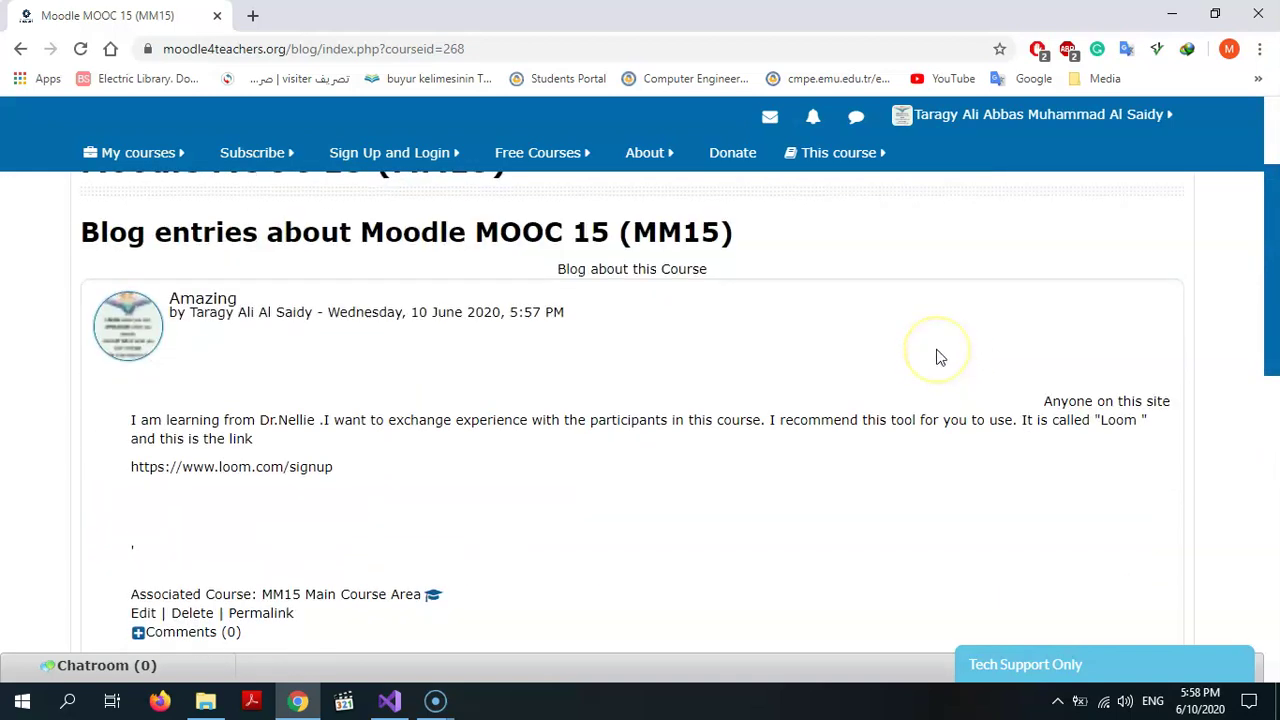
scroll(940, 357, up, 2)
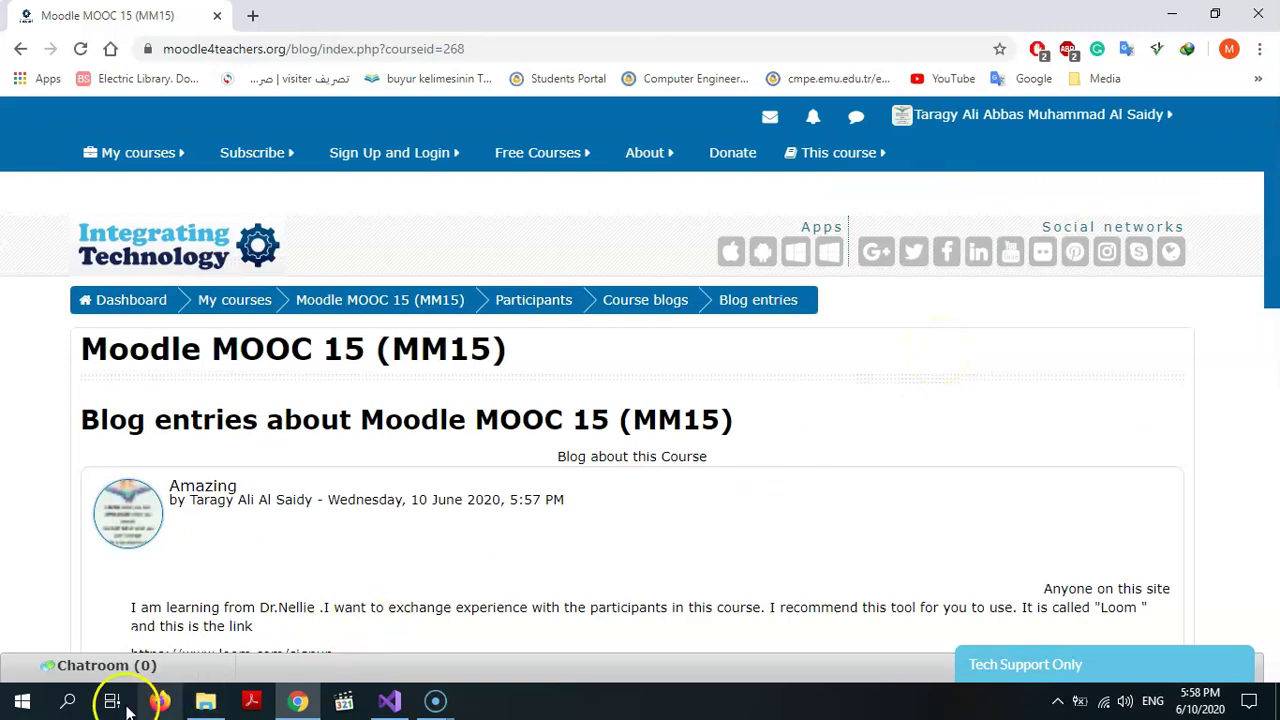